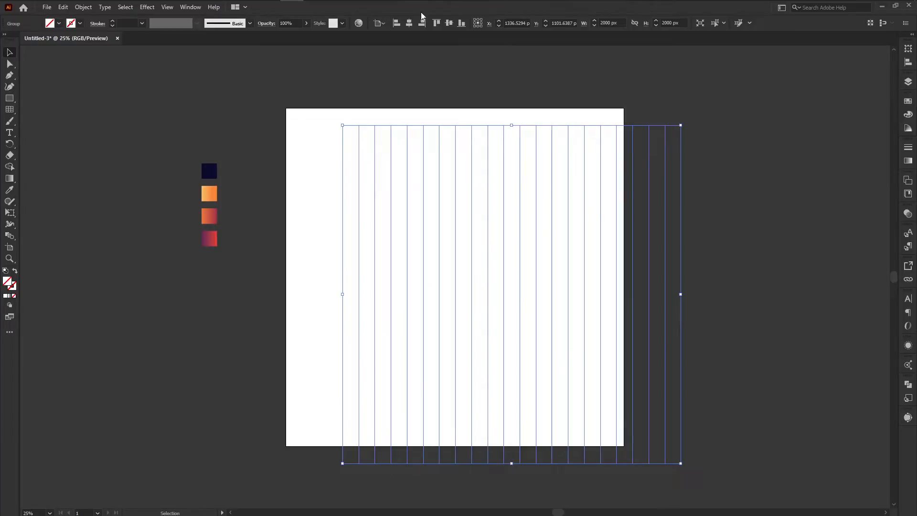
# Center the vertical line grid horizontally and vertically on the artboard and give it a black 1 px stroke
pyautogui.click(409, 22)
pyautogui.click(449, 23)
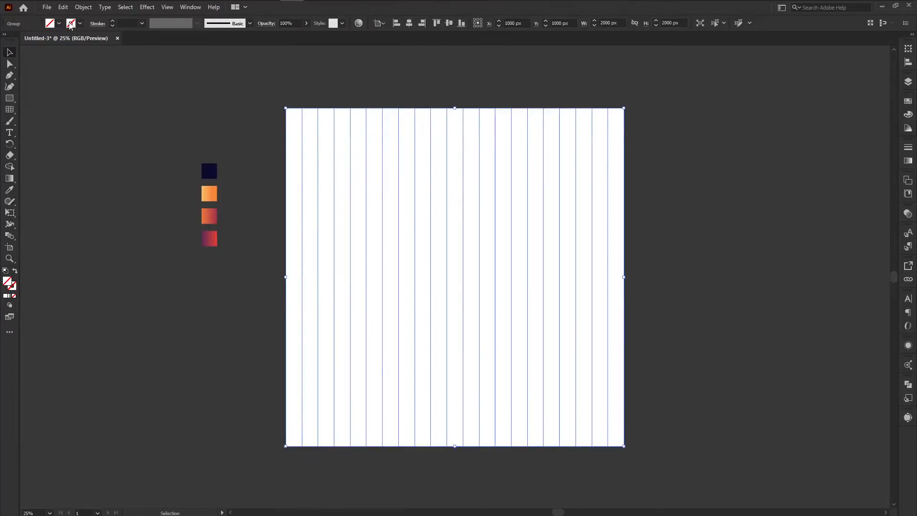
pyautogui.click(70, 24)
pyautogui.click(29, 43)
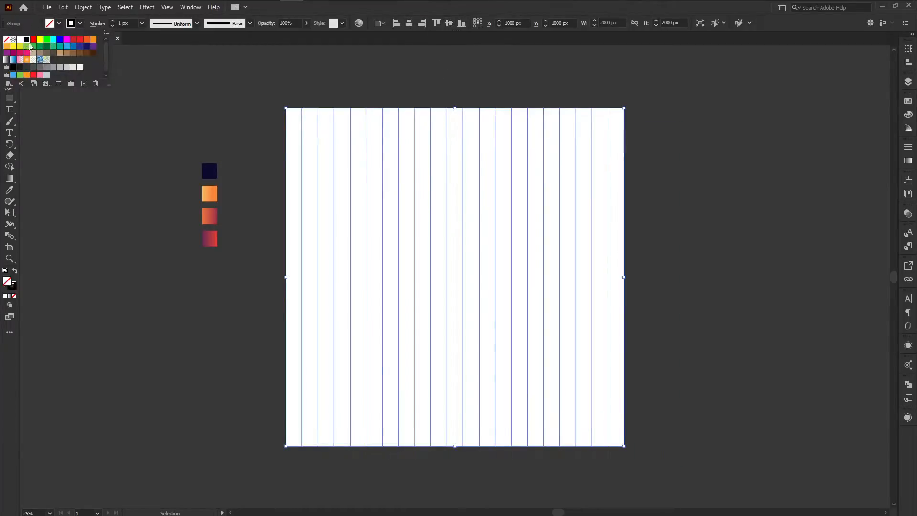
pyautogui.click(214, 88)
pyautogui.moveTo(221, 78); pyautogui.dragTo(668, 168)
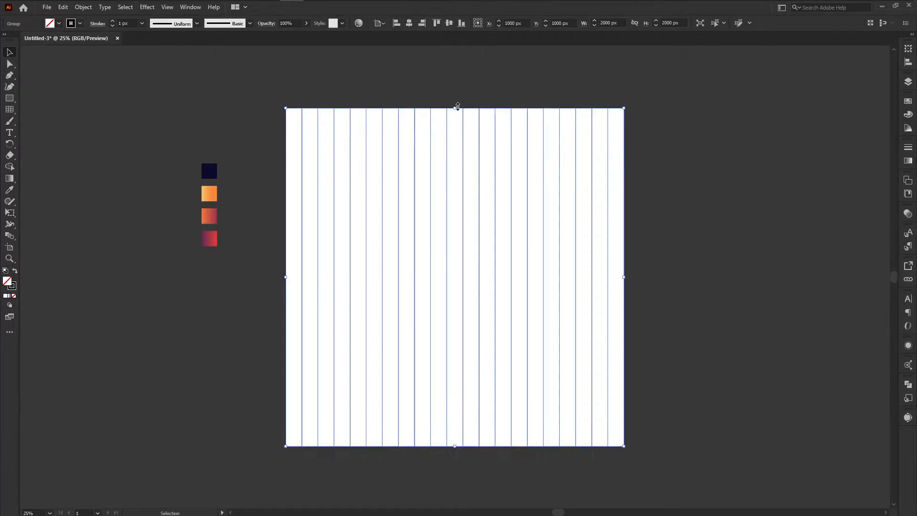
# Enlarge the line grid from its center to about 2389 px square and make a copy of it rotated by 60°
pyautogui.moveTo(456, 108); pyautogui.dragTo(451, 75)
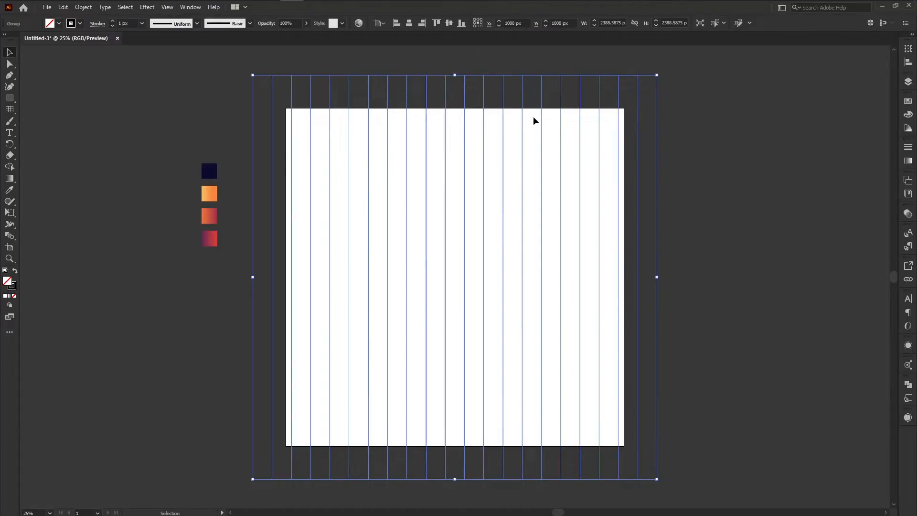
pyautogui.doubleClick(9, 143)
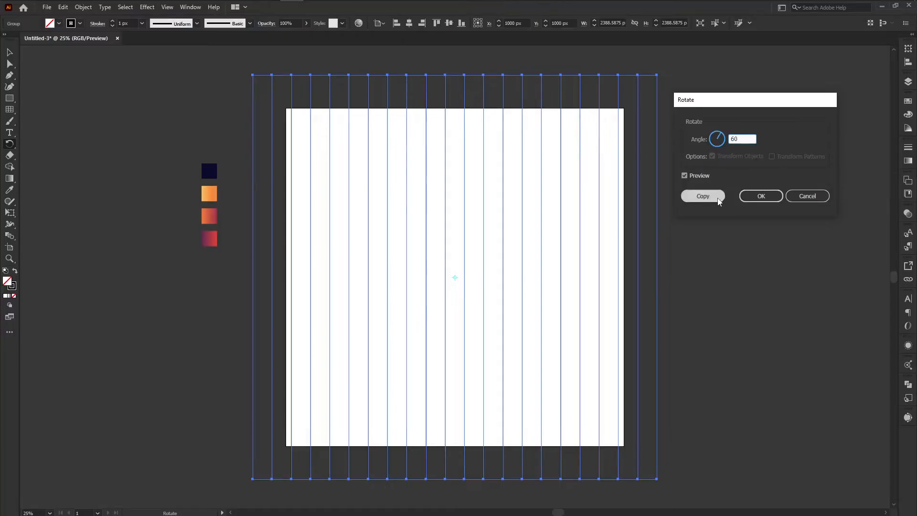
pyautogui.click(702, 197)
# Reflect a copy of the rotated grid across the vertical axis to complete the isometric grid
pyautogui.rightClick(535, 141)
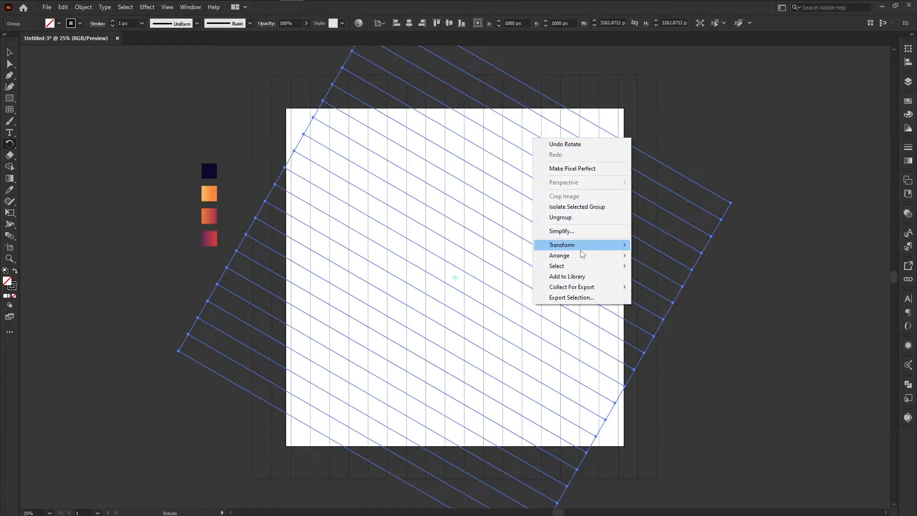
pyautogui.moveTo(583, 246)
pyautogui.click(673, 285)
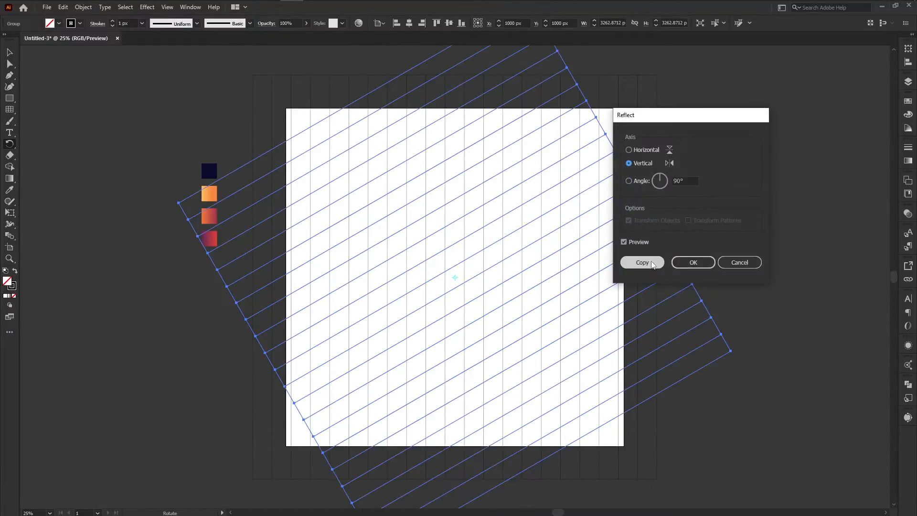
pyautogui.click(653, 263)
pyautogui.click(10, 51)
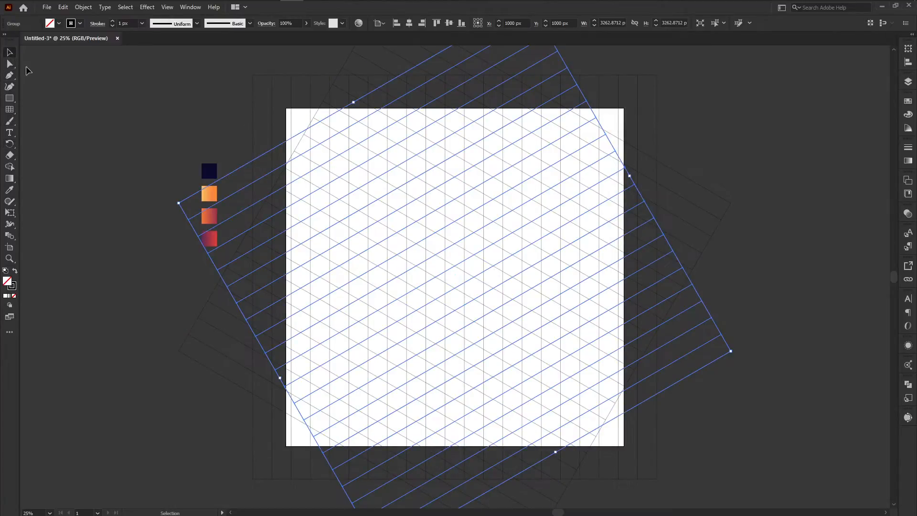
# Shift the two slanted grids about 57 px left so their crossings line up with the vertical lines
pyautogui.click(765, 358)
pyautogui.moveTo(778, 379); pyautogui.dragTo(692, 234)
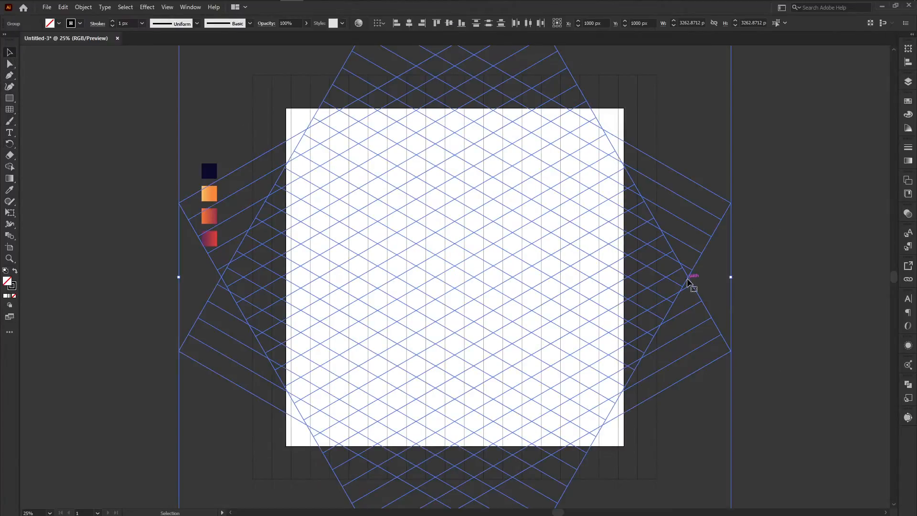
pyautogui.moveTo(684, 271); pyautogui.dragTo(675, 271)
pyautogui.click(761, 349)
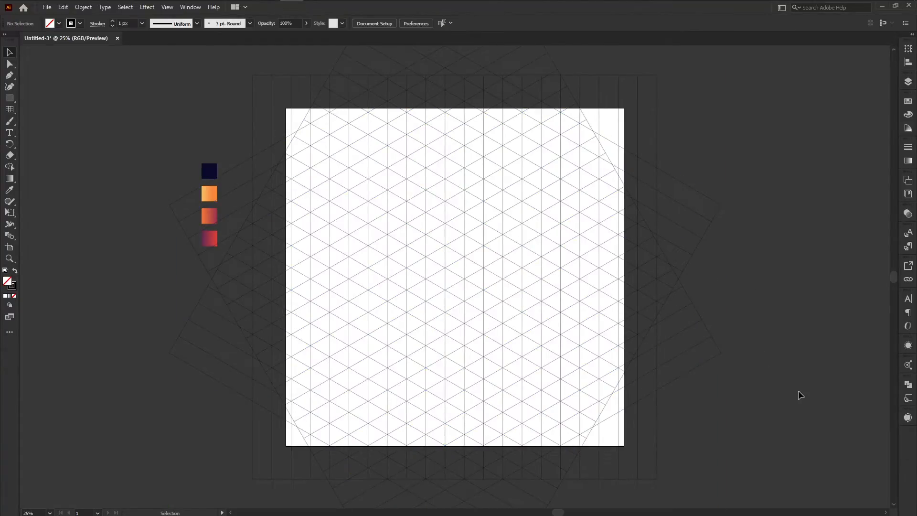
# Select all three line grids and merge triangular cells with the Shape Builder into the figure's upper sideways-V face
pyautogui.hotkey('ctrl', '=')
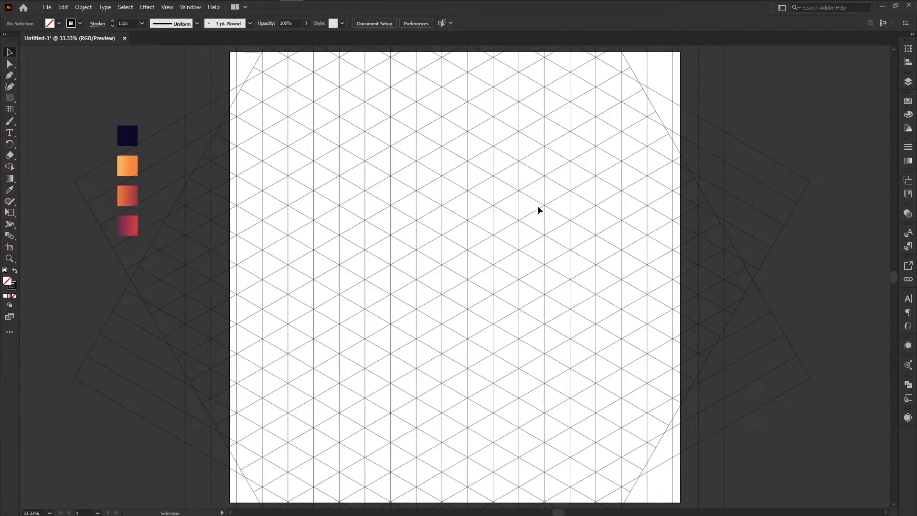
pyautogui.click(9, 168)
pyautogui.click(9, 53)
pyautogui.click(284, 116)
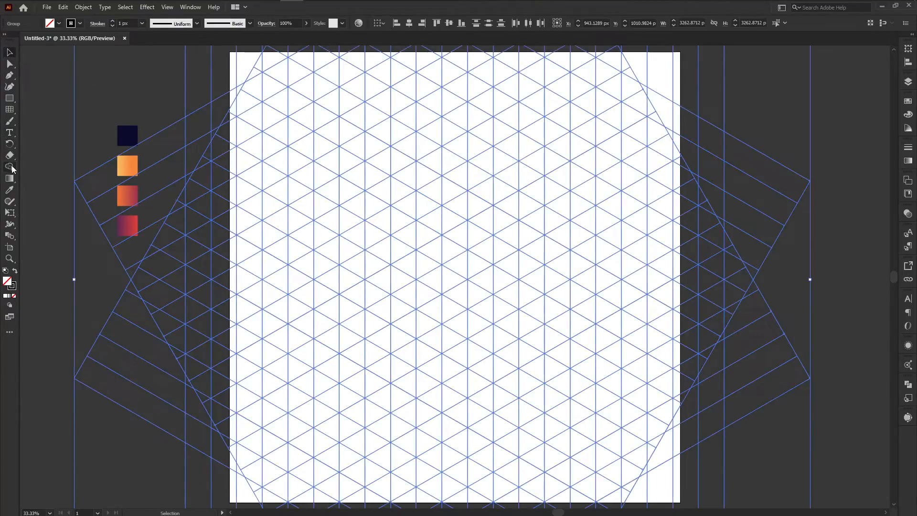
pyautogui.click(11, 167)
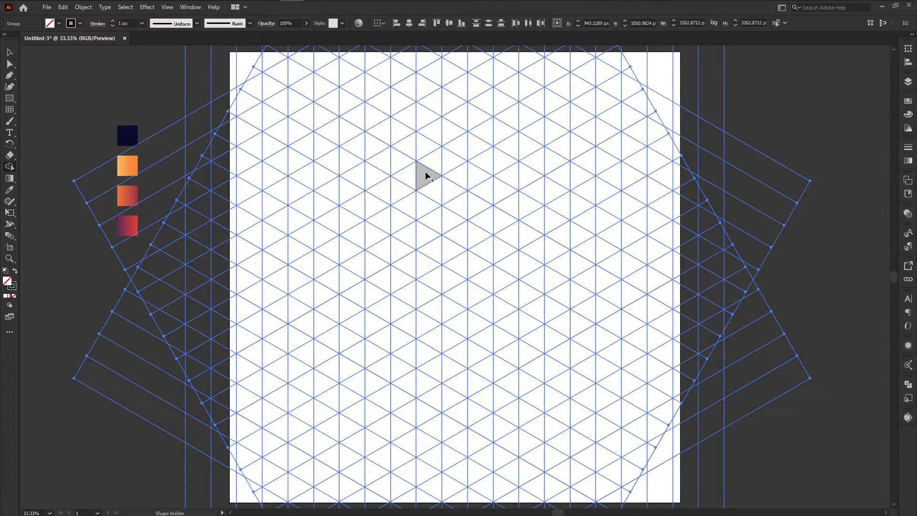
pyautogui.moveTo(426, 176)
pyautogui.mouseDown()
pyautogui.moveTo(362, 209)
pyautogui.moveTo(427, 238)
pyautogui.mouseUp()
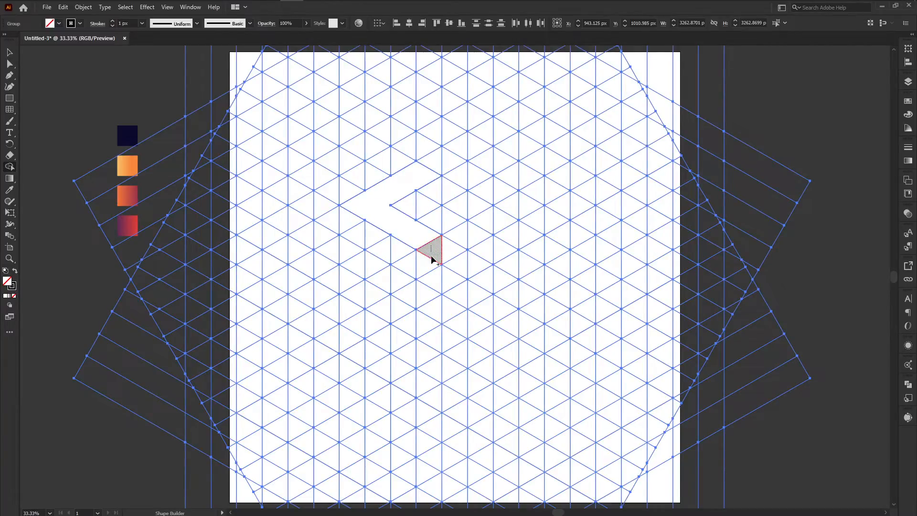
# Merge cells below the V face into the vertical right bar, lower diagonal bar and left bar, plus the remaining inner and upper-right faces
pyautogui.moveTo(431, 256)
pyautogui.mouseDown()
pyautogui.moveTo(432, 295)
pyautogui.moveTo(418, 297)
pyautogui.mouseUp()
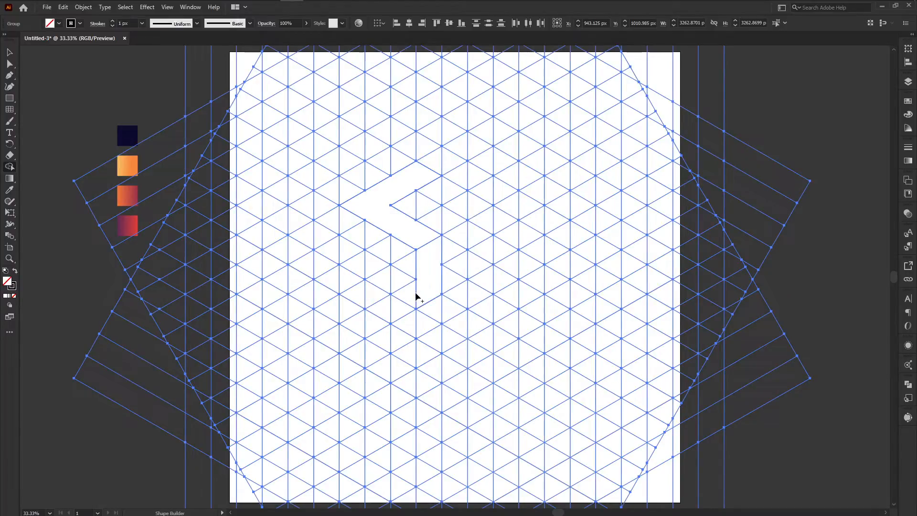
pyautogui.moveTo(415, 296); pyautogui.dragTo(362, 267)
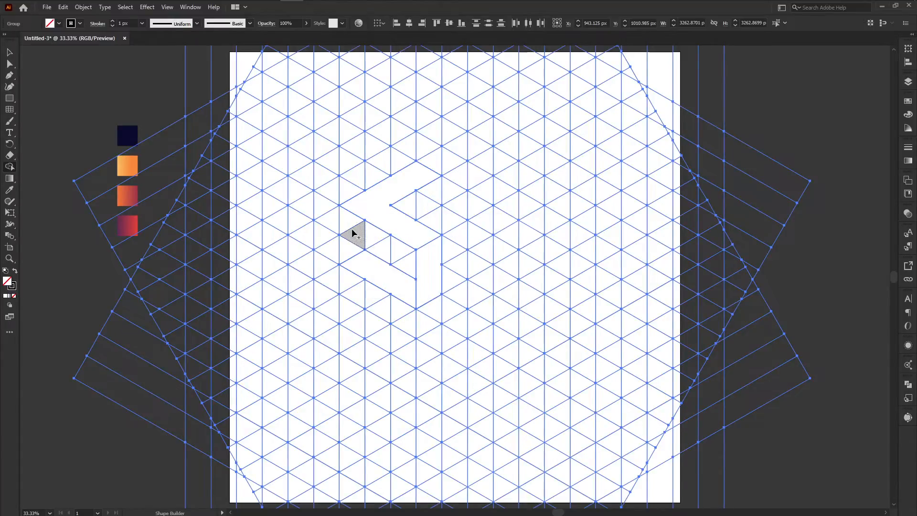
pyautogui.click(361, 252)
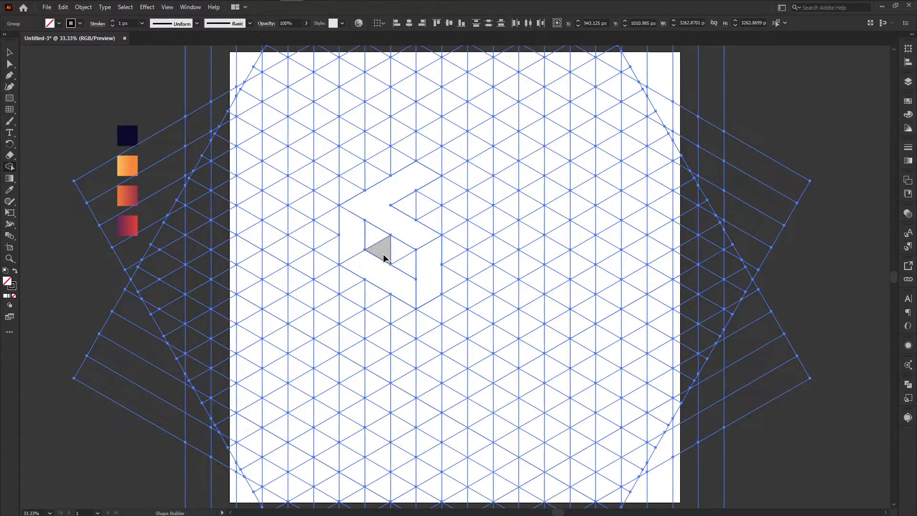
pyautogui.moveTo(382, 259)
pyautogui.mouseDown()
pyautogui.moveTo(404, 252)
pyautogui.moveTo(431, 192)
pyautogui.mouseUp()
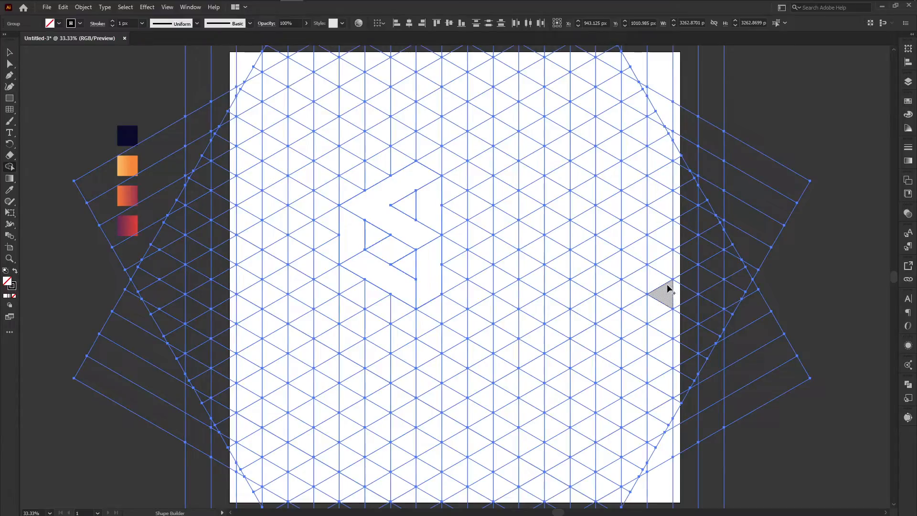
# Select the grid together with the built figure, move everything about 157 px right and ungroup it
pyautogui.click(11, 56)
pyautogui.click(46, 66)
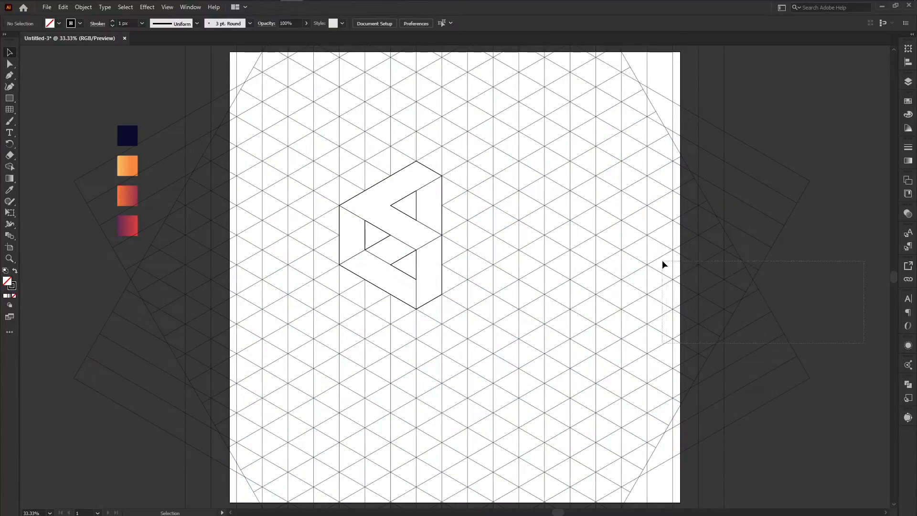
pyautogui.click(671, 274)
pyautogui.moveTo(671, 274); pyautogui.dragTo(711, 273)
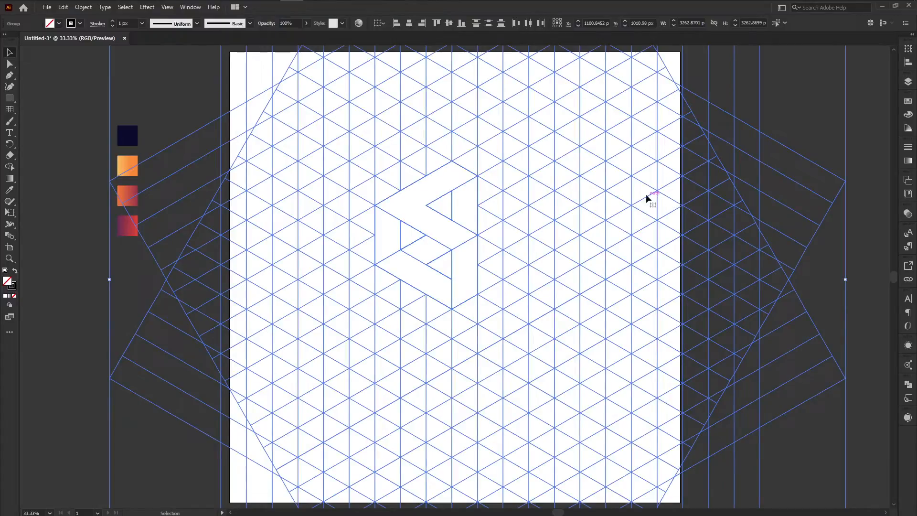
pyautogui.rightClick(665, 163)
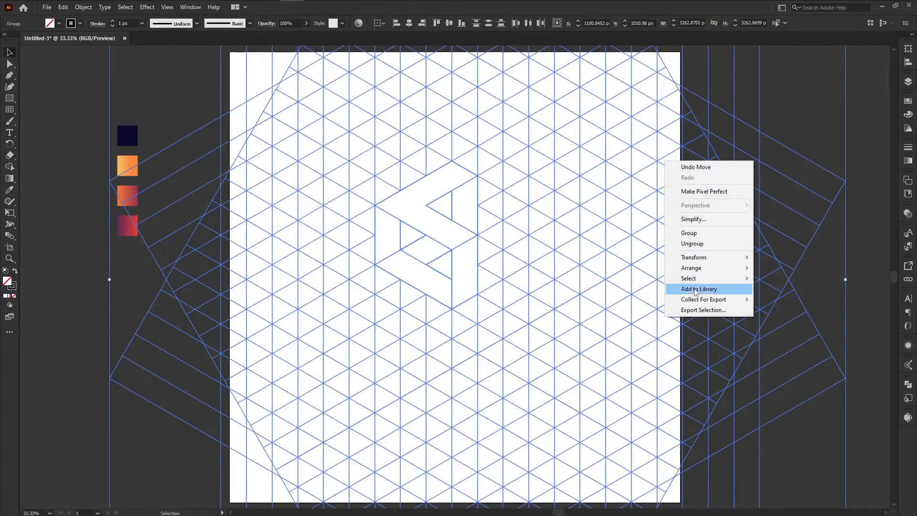
pyautogui.click(692, 243)
# Delete the outer frame lines and the crossing grid lines on the right side of the figure
pyautogui.click(818, 273)
pyautogui.moveTo(817, 273); pyautogui.dragTo(801, 247)
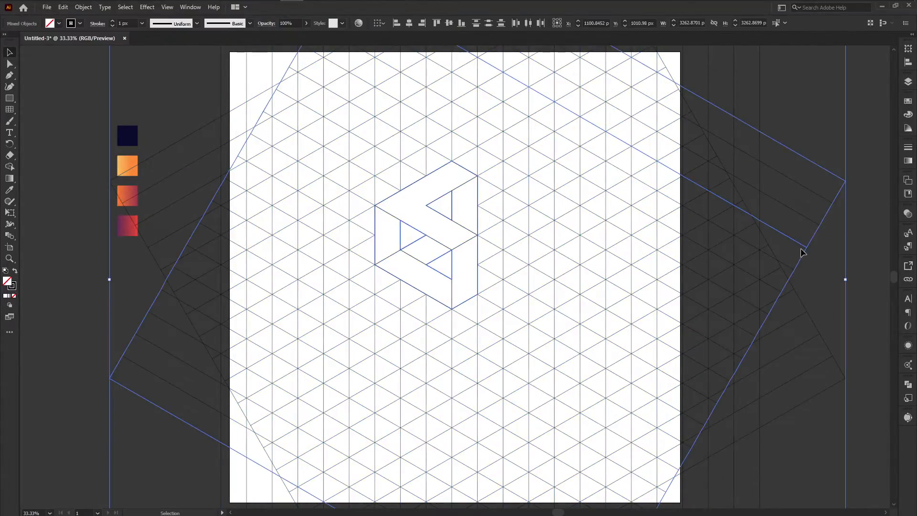
pyautogui.click(805, 248)
pyautogui.click(816, 255)
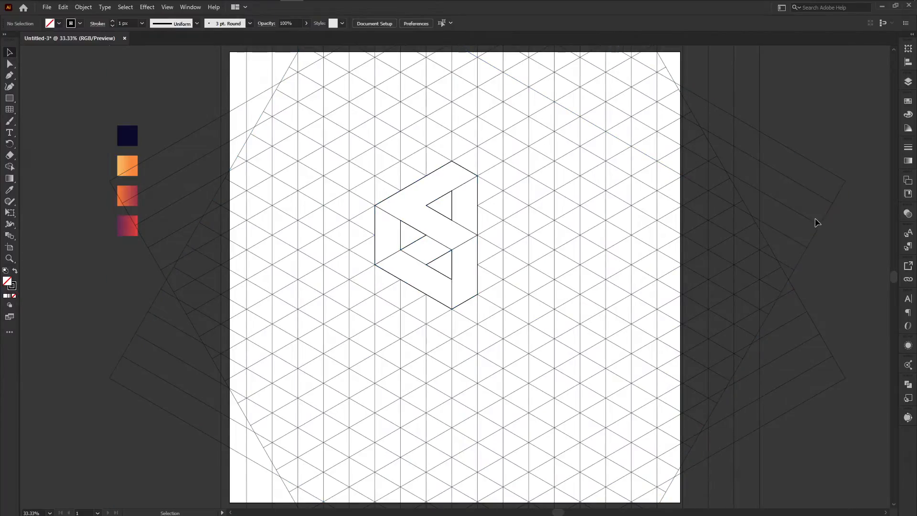
pyautogui.click(815, 223)
pyautogui.click(829, 253)
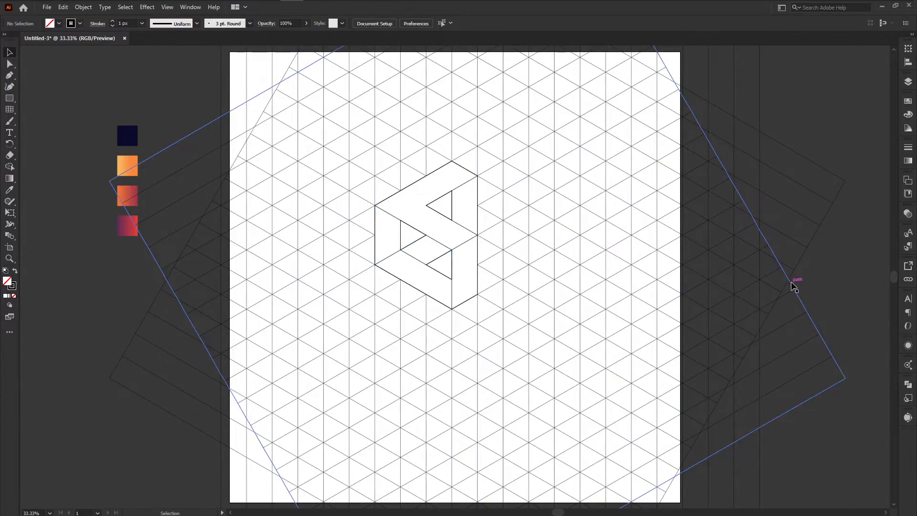
pyautogui.click(794, 284)
pyautogui.press('Delete')
pyautogui.click(782, 242)
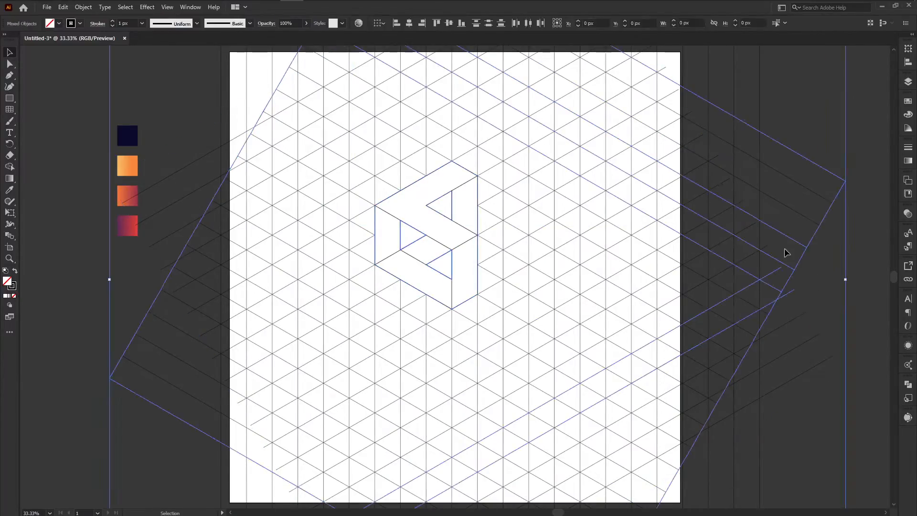
pyautogui.press('Delete')
pyautogui.click(717, 237)
pyautogui.press('Delete')
pyautogui.moveTo(788, 347); pyautogui.dragTo(626, 178)
pyautogui.press('Delete')
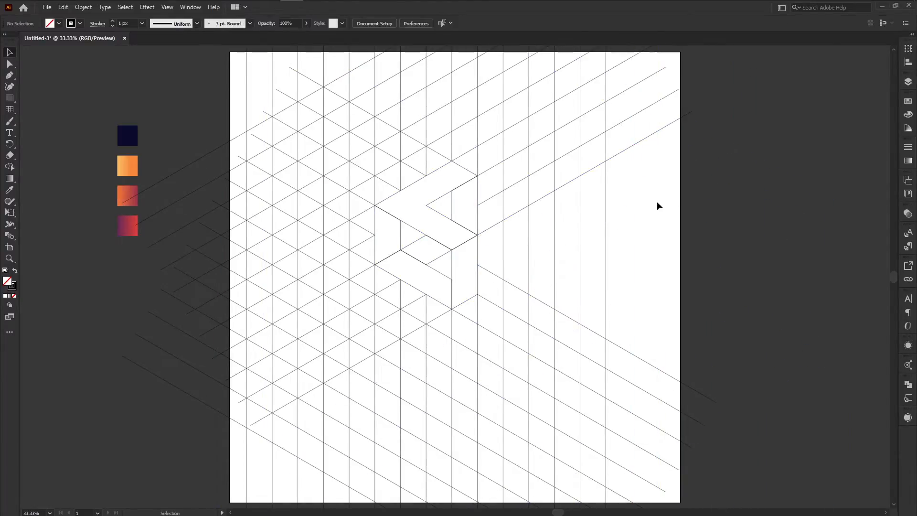
# Delete the grid lines above the figure and to its upper right and left, keeping the figure's faces
pyautogui.moveTo(709, 253); pyautogui.dragTo(551, 86)
pyautogui.press('Delete')
pyautogui.moveTo(644, 160); pyautogui.dragTo(492, 71)
pyautogui.press('Delete')
pyautogui.moveTo(645, 107); pyautogui.dragTo(370, 132)
pyautogui.press('Delete')
pyautogui.moveTo(556, 119); pyautogui.dragTo(289, 148)
pyautogui.press('Delete')
pyautogui.moveTo(368, 106); pyautogui.dragTo(534, 379)
pyautogui.press('Delete')
pyautogui.click(344, 344)
pyautogui.press('Delete')
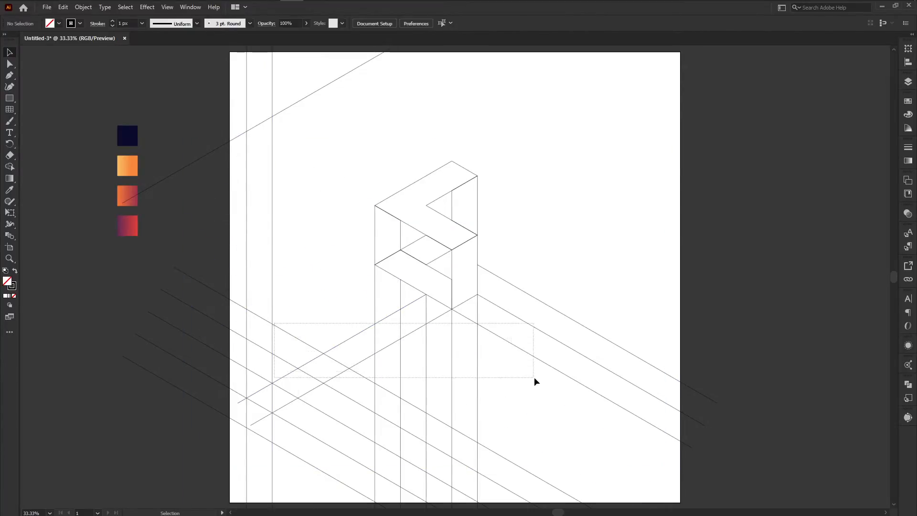
# Delete the remaining grid lines below and to the left of the figure so that only its faces are kept
pyautogui.press('Delete')
pyautogui.click(597, 334)
pyautogui.press('Delete')
pyautogui.moveTo(324, 329); pyautogui.dragTo(232, 475)
pyautogui.press('Delete')
pyautogui.moveTo(247, 151); pyautogui.dragTo(251, 155)
pyautogui.press('Delete')
# Select the whole isometric figure and move it down and slightly left toward the middle of the artboard
pyautogui.moveTo(279, 208); pyautogui.dragTo(498, 309)
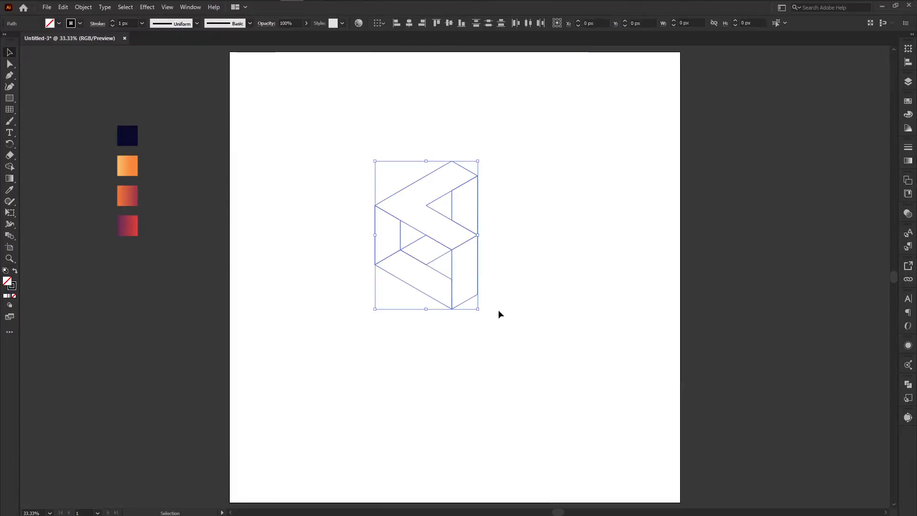
pyautogui.moveTo(465, 243); pyautogui.dragTo(458, 274)
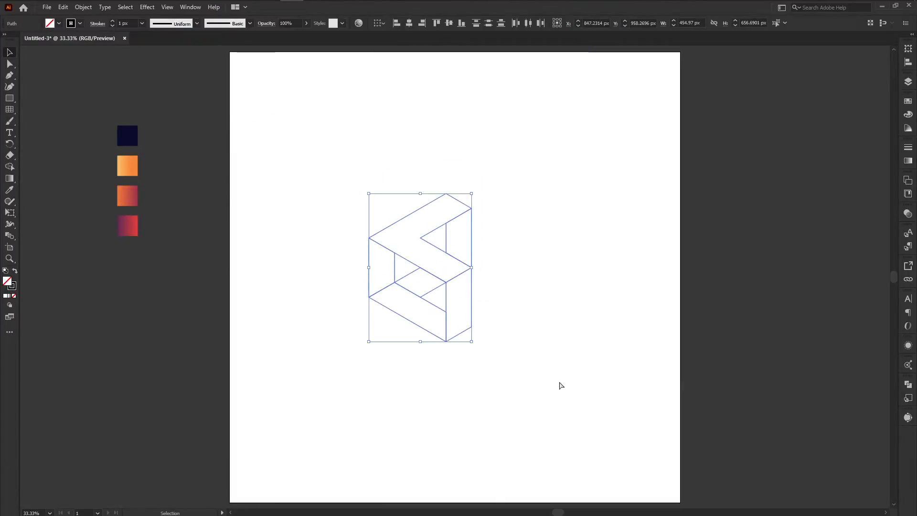
pyautogui.hotkey('ctrl', '=')
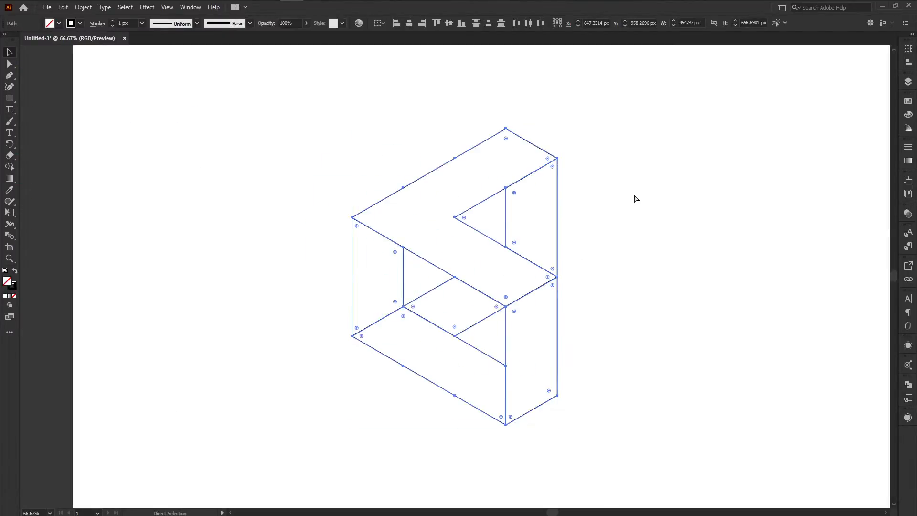
pyautogui.hotkey('ctrl', '-')
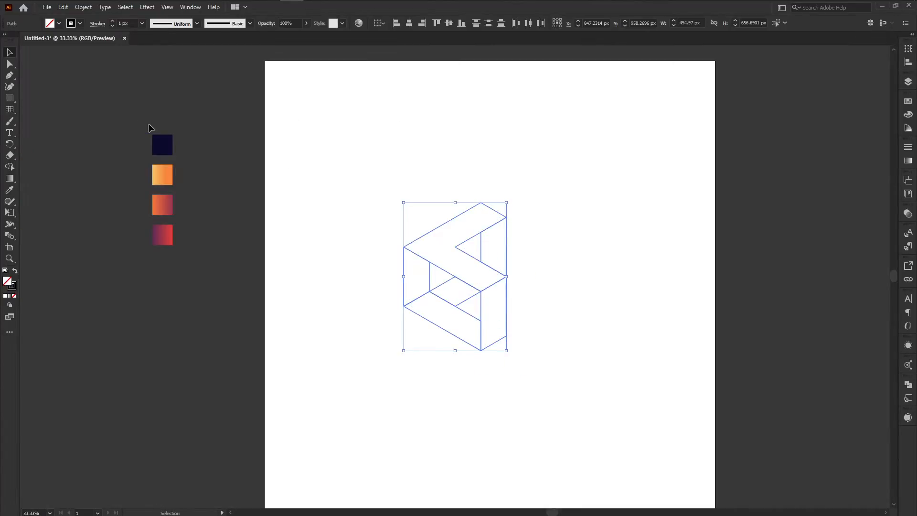
# Move the four color sample squares onto the artboard, to the right of the isometric figure
pyautogui.moveTo(166, 266); pyautogui.dragTo(166, 265)
pyautogui.moveTo(162, 172); pyautogui.dragTo(620, 222)
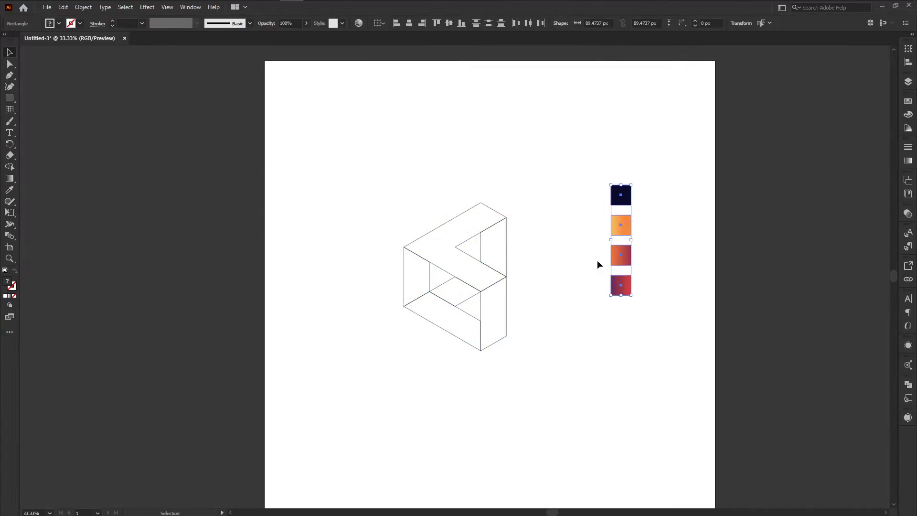
pyautogui.press('a')
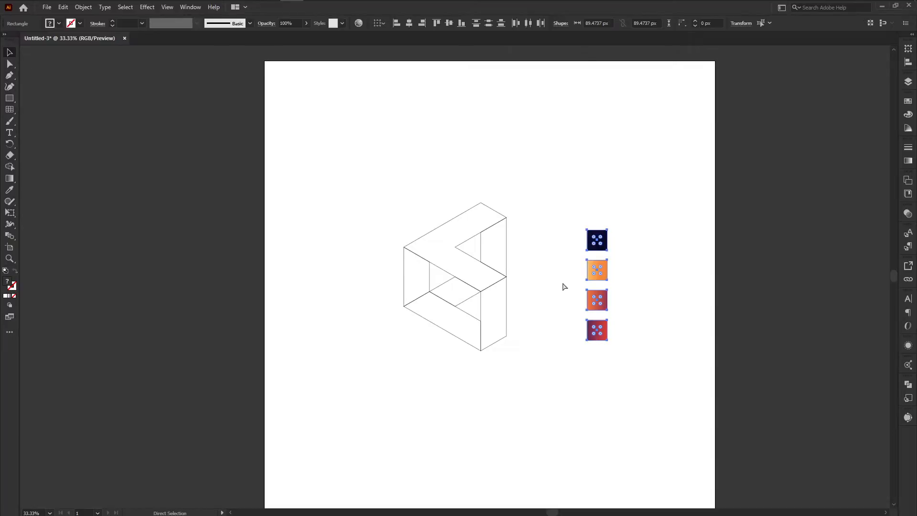
pyautogui.hotkey('ctrl', '=')
pyautogui.press('v')
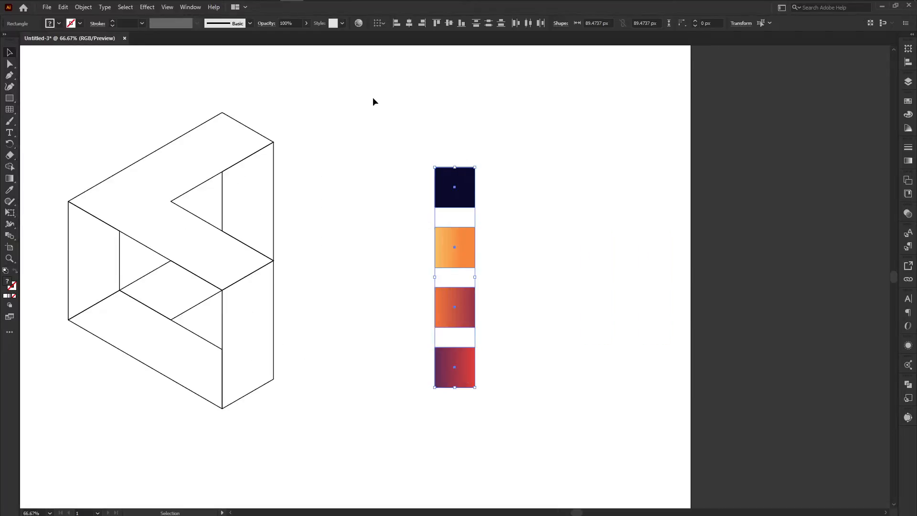
# Fill the V-shaped top face of the figure with the yellow-orange gradient sampled from the second color square
pyautogui.click(273, 182)
pyautogui.click(205, 181)
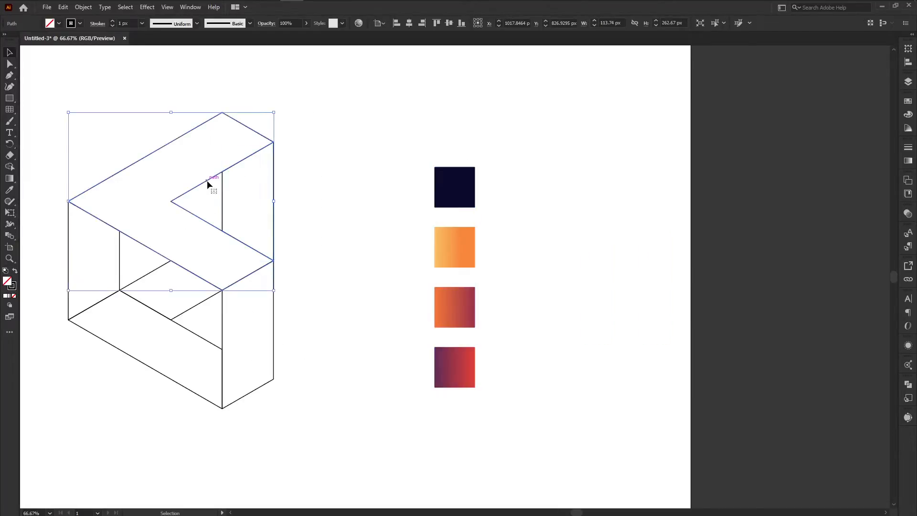
pyautogui.click(9, 190)
pyautogui.click(472, 258)
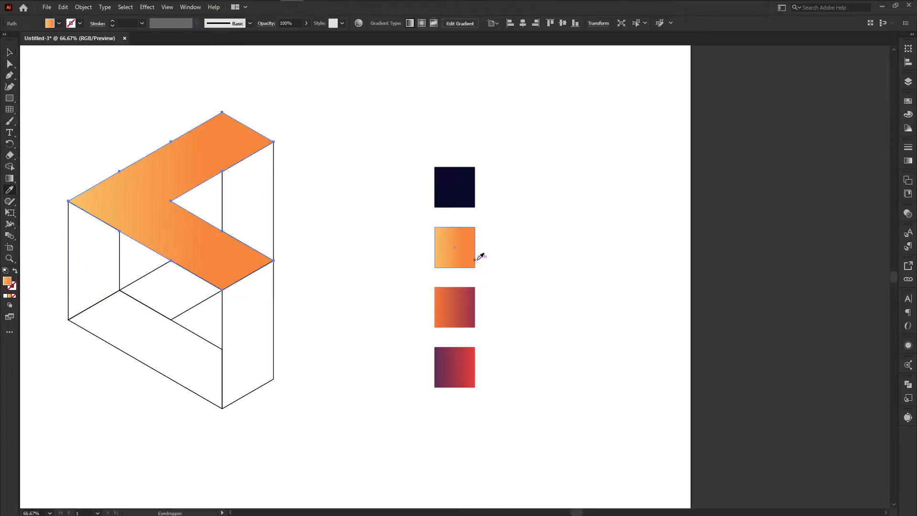
pyautogui.click(10, 52)
pyautogui.click(131, 256)
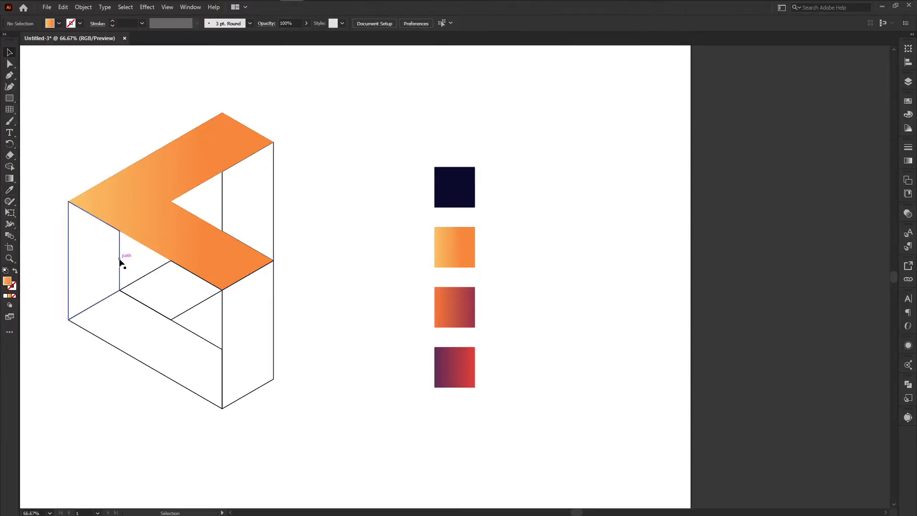
# Fill the figure's left vertical face with the orange-maroon gradient sampled from the third color square
pyautogui.click(119, 260)
pyautogui.click(9, 190)
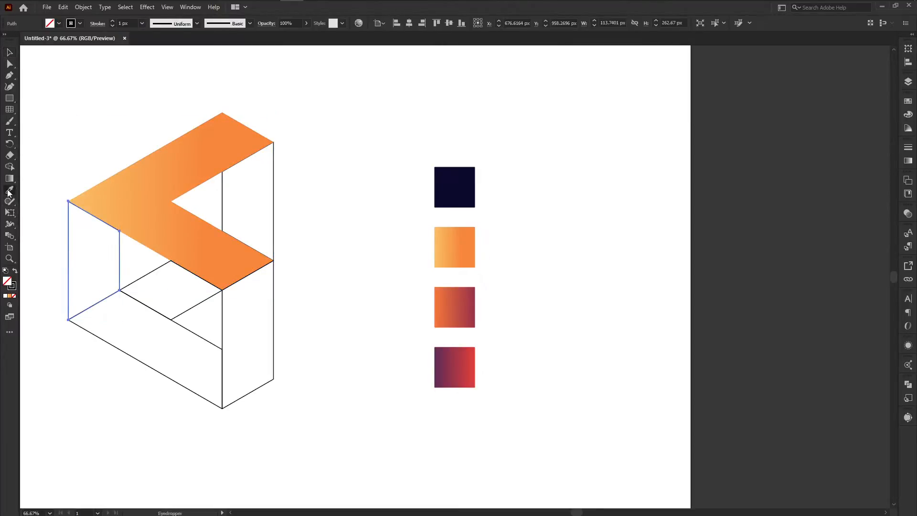
pyautogui.click(446, 307)
pyautogui.click(9, 53)
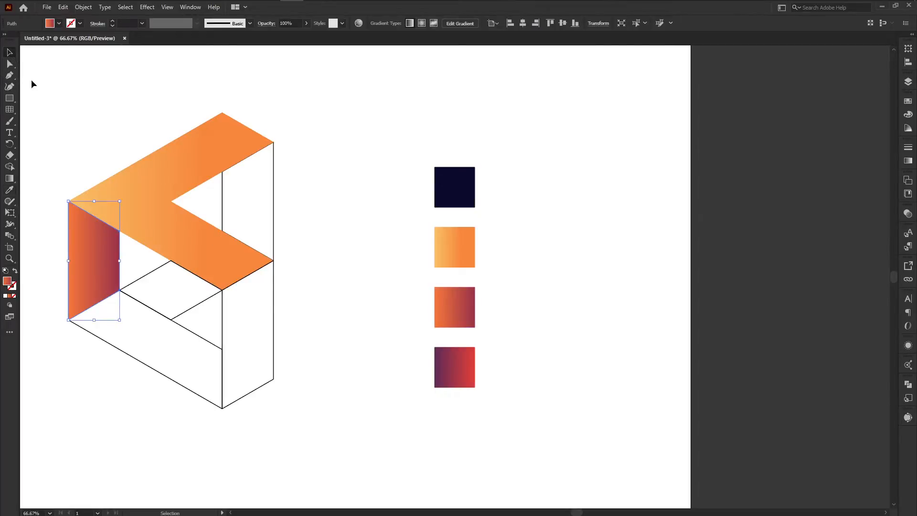
pyautogui.click(30, 84)
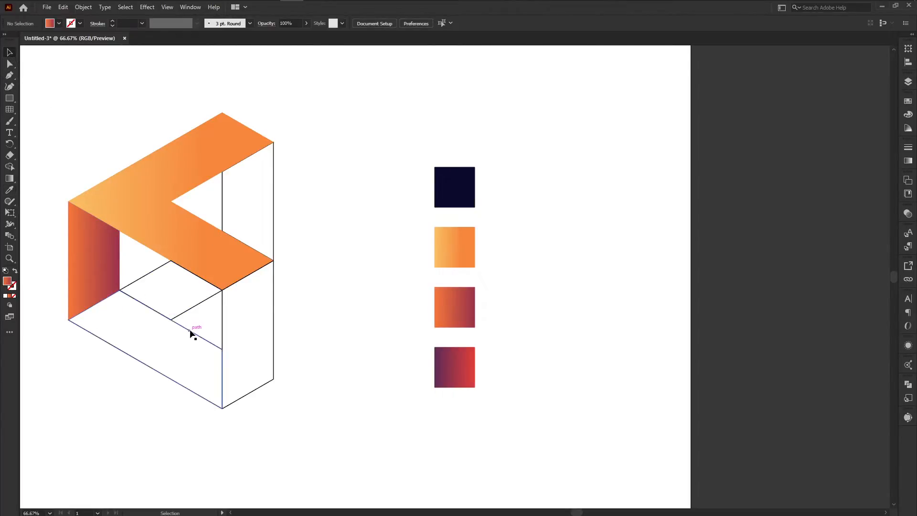
# Fill the long slanted bottom face with the purple-red gradient sampled from the fourth color square
pyautogui.click(189, 333)
pyautogui.click(8, 192)
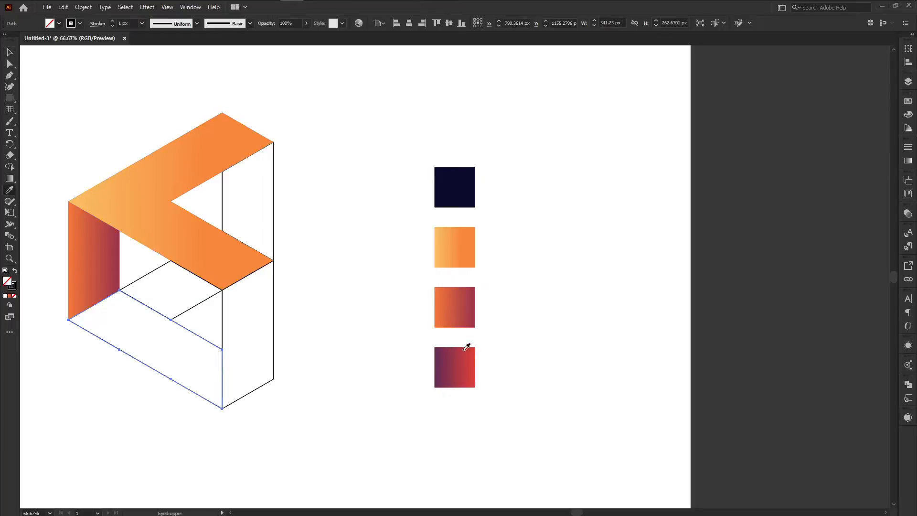
pyautogui.click(463, 350)
pyautogui.click(9, 51)
pyautogui.click(195, 287)
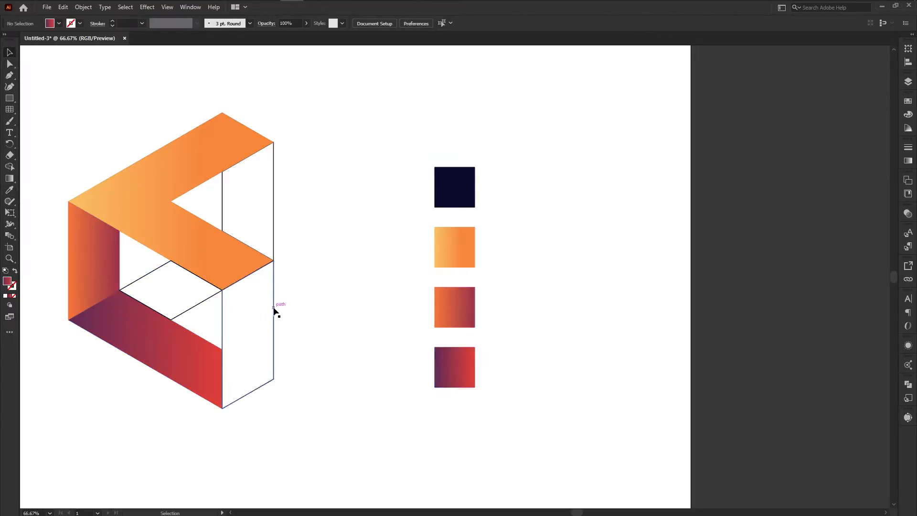
# Fill the lower right vertical face with the orange-maroon gradient sampled from the left vertical face
pyautogui.click(255, 305)
pyautogui.press('i')
pyautogui.click(82, 257)
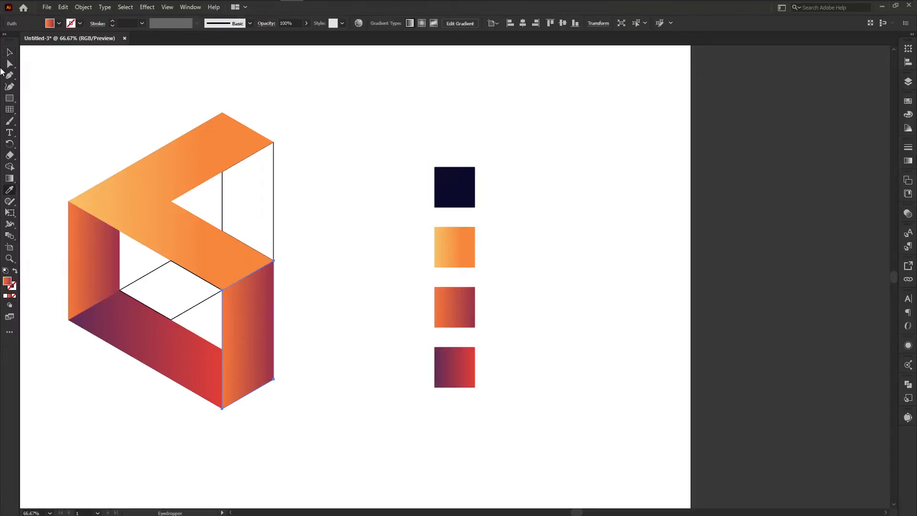
pyautogui.click(11, 54)
# Fill the upper right vertical face with the orange-maroon gradient sampled from the left vertical face
pyautogui.click(250, 184)
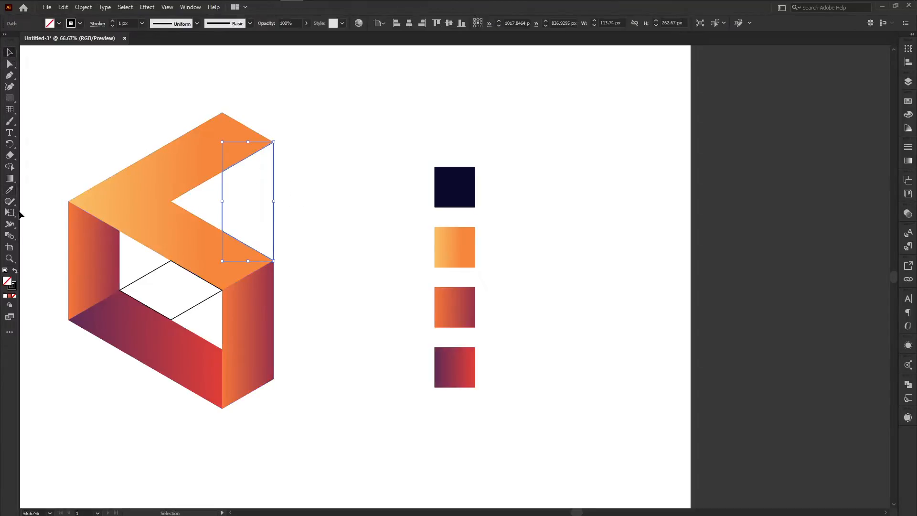
pyautogui.press('i')
pyautogui.click(102, 254)
pyautogui.click(9, 50)
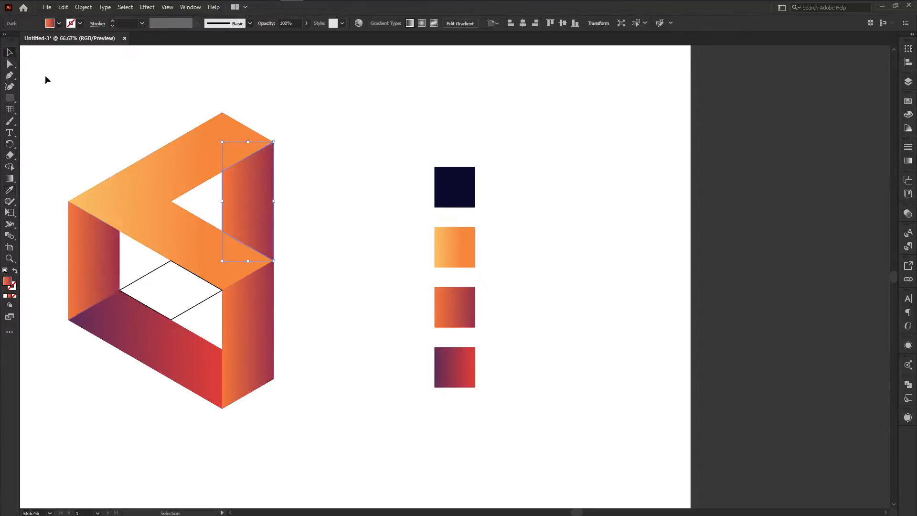
pyautogui.click(45, 80)
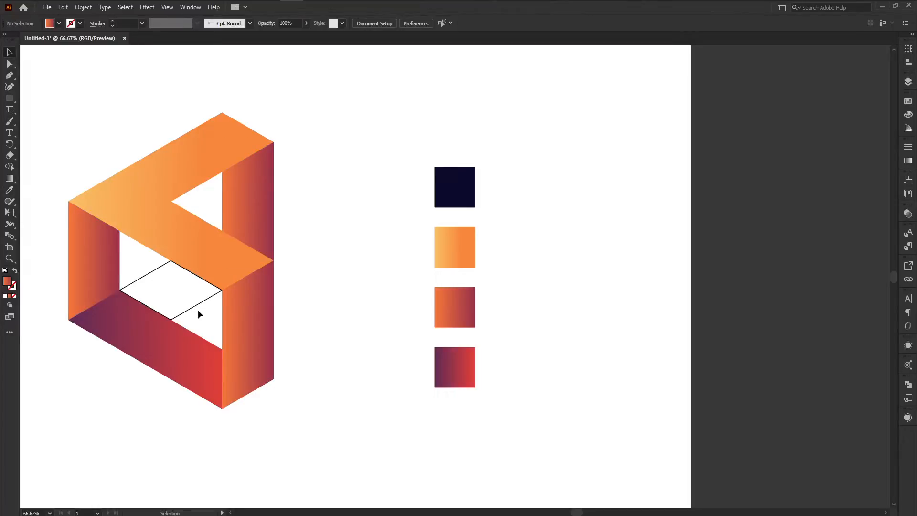
# Fill the small inner parallelogram with the orange-maroon gradient sampled from the upper right vertical face
pyautogui.click(181, 308)
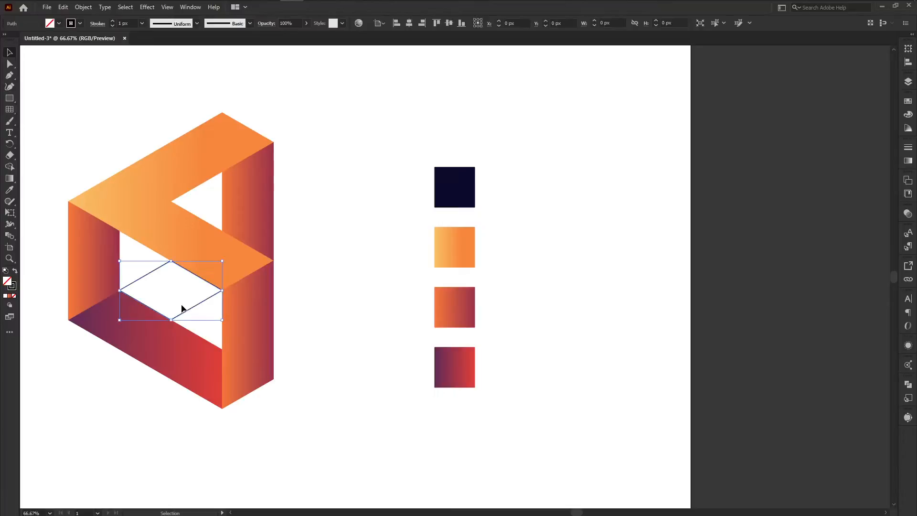
pyautogui.click(10, 190)
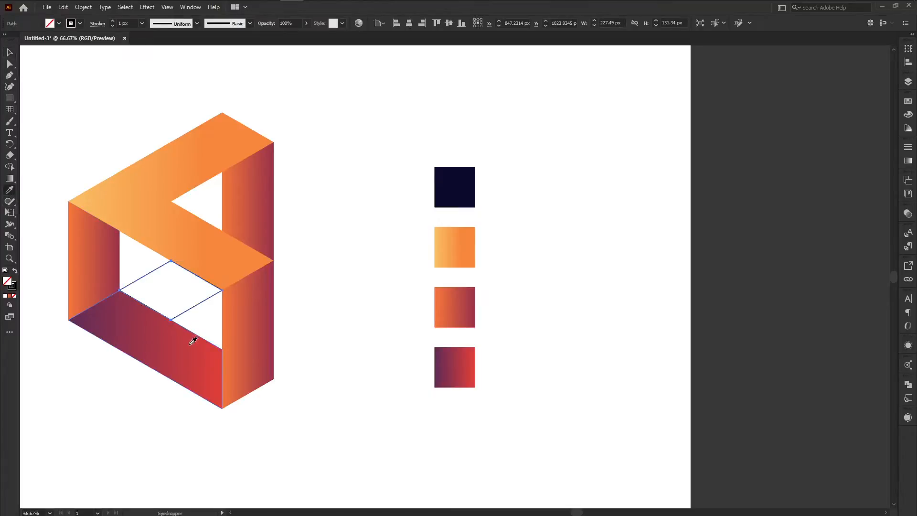
pyautogui.click(241, 197)
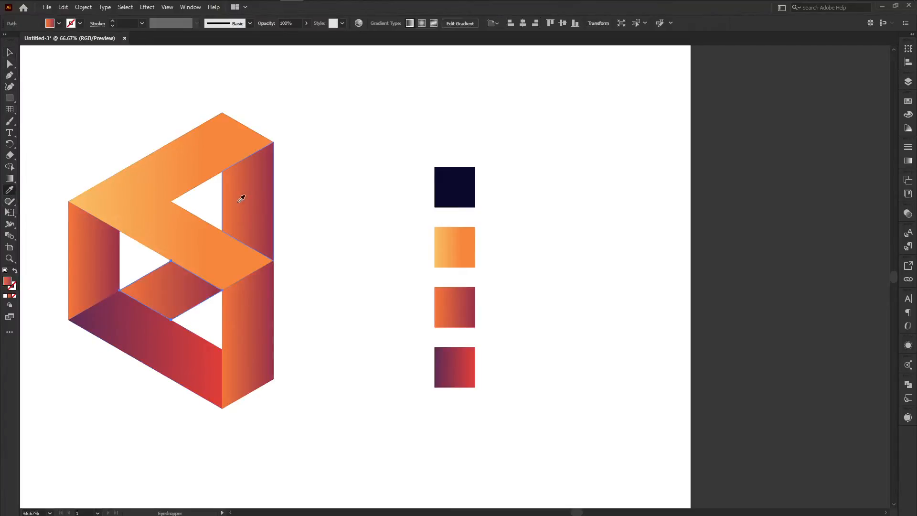
pyautogui.click(10, 51)
pyautogui.click(76, 81)
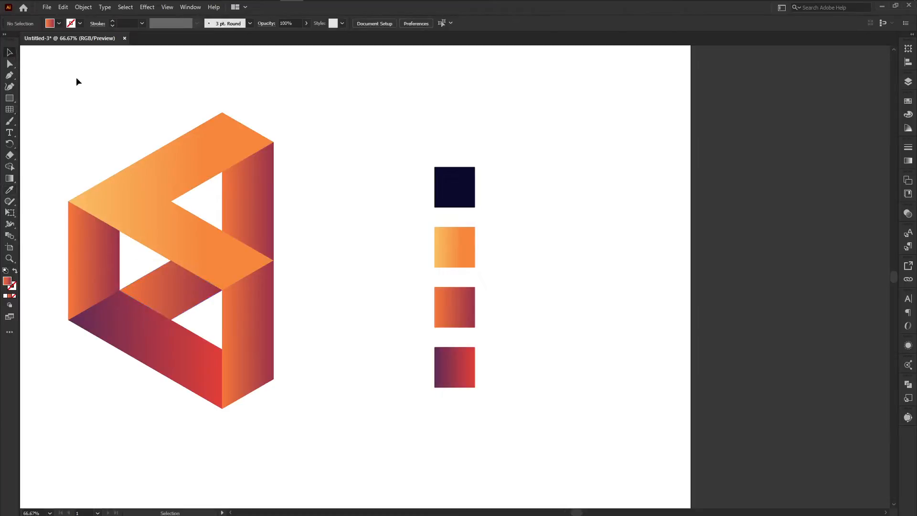
# Reverse the yellow-orange gradient on the V-shaped top face and shift its orange color stop to about 22%
pyautogui.click(130, 173)
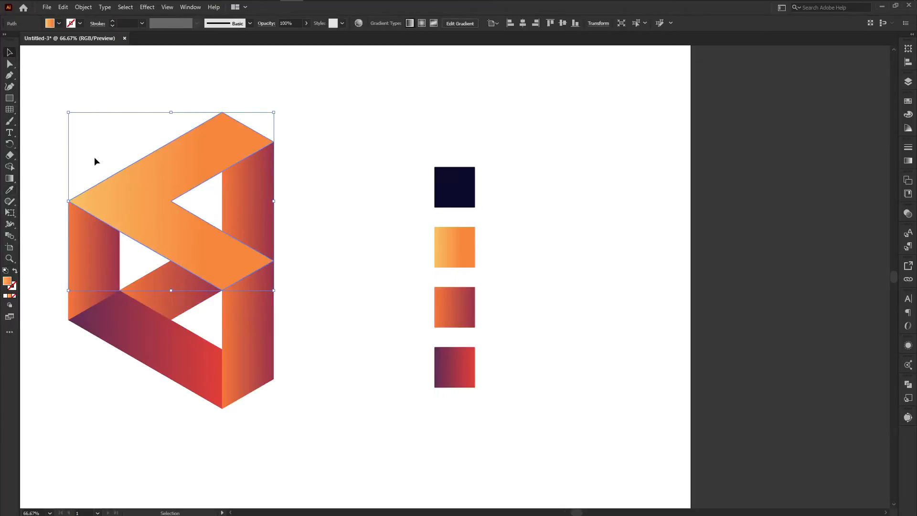
pyautogui.click(9, 178)
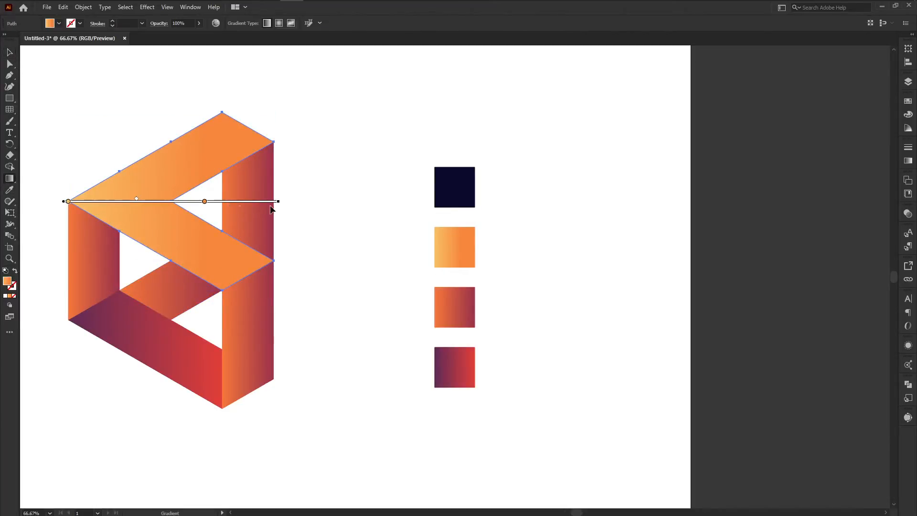
pyautogui.click(908, 161)
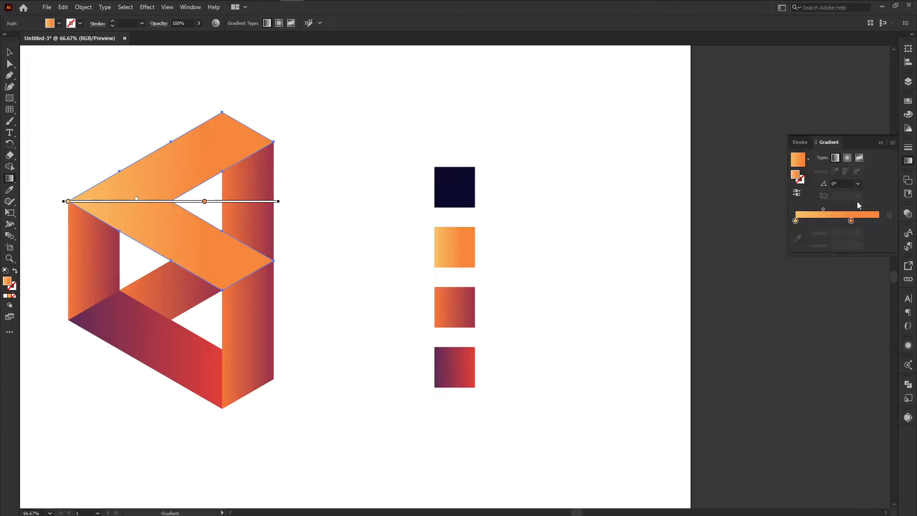
pyautogui.click(796, 192)
pyautogui.moveTo(138, 205)
pyautogui.mouseDown()
pyautogui.moveTo(93, 203)
pyautogui.moveTo(176, 203)
pyautogui.moveTo(152, 203)
pyautogui.mouseUp()
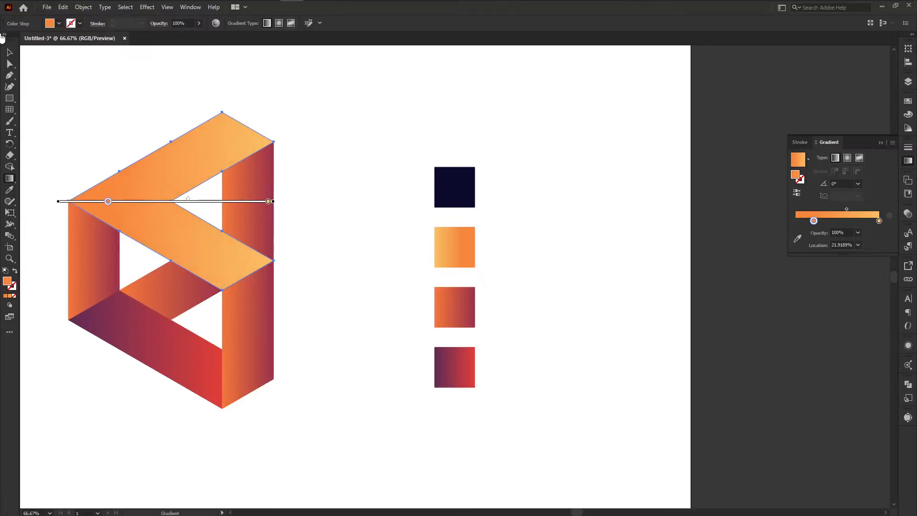
pyautogui.click(9, 52)
pyautogui.click(103, 99)
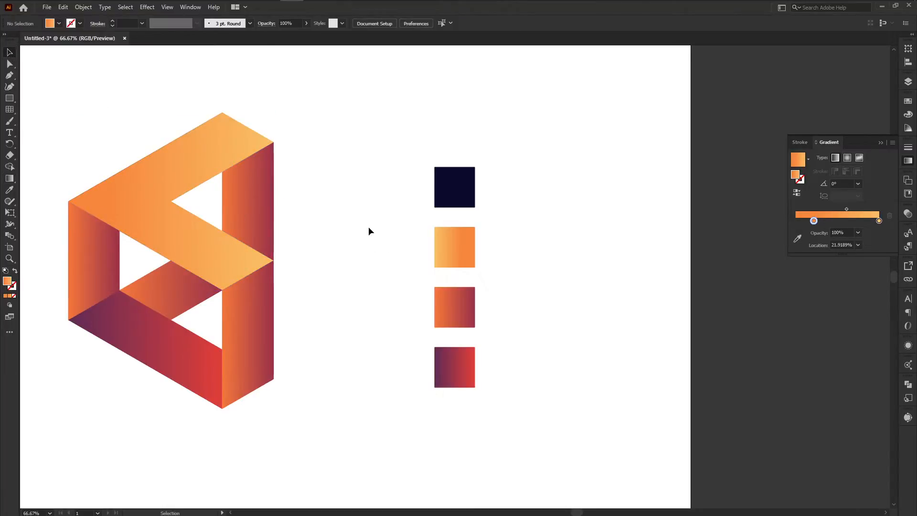
# Redirect the upper right vertical face's gradient to run downward from orange to maroon, at about -90°
pyautogui.click(247, 193)
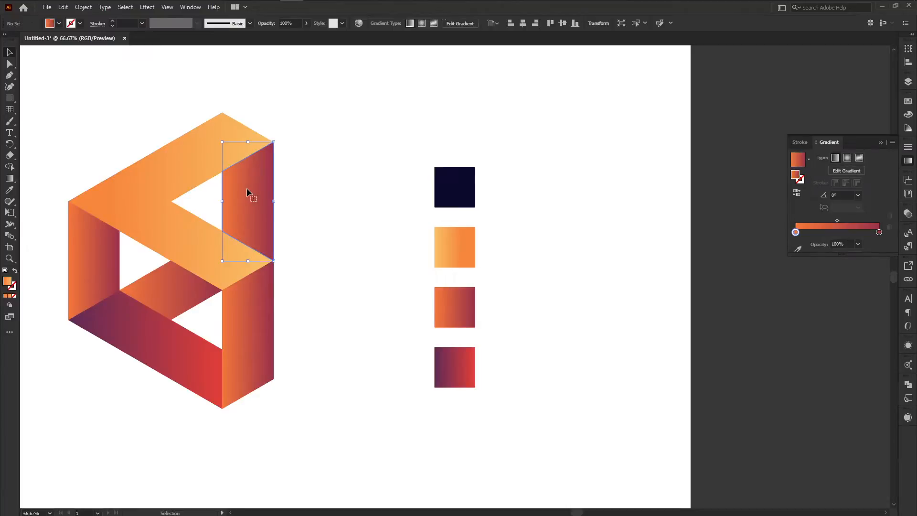
pyautogui.click(9, 179)
pyautogui.moveTo(252, 154); pyautogui.dragTo(248, 250)
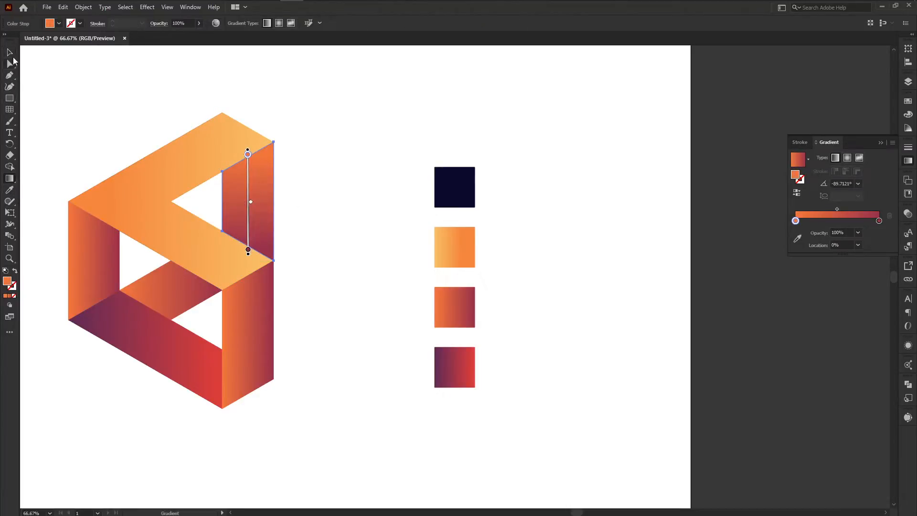
pyautogui.click(9, 53)
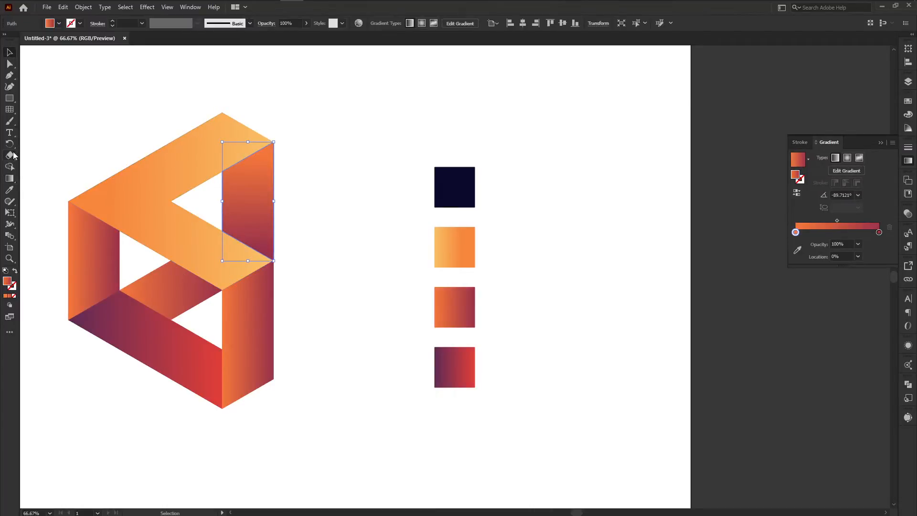
# Redirect the inner parallelogram's gradient diagonally at about 44°, from orange at its lower left to maroon at its upper right
pyautogui.click(147, 271)
pyautogui.click(12, 180)
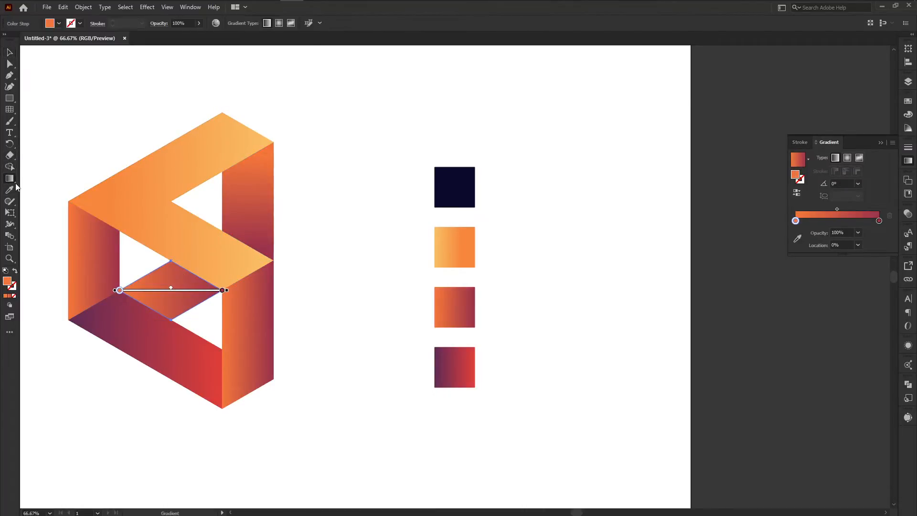
pyautogui.moveTo(144, 310)
pyautogui.mouseDown()
pyautogui.moveTo(193, 258)
pyautogui.moveTo(191, 270)
pyautogui.mouseUp()
pyautogui.click(10, 53)
pyautogui.click(37, 246)
# Redirect the left vertical face's gradient to run downward from orange to maroon, at about -89°
pyautogui.click(90, 261)
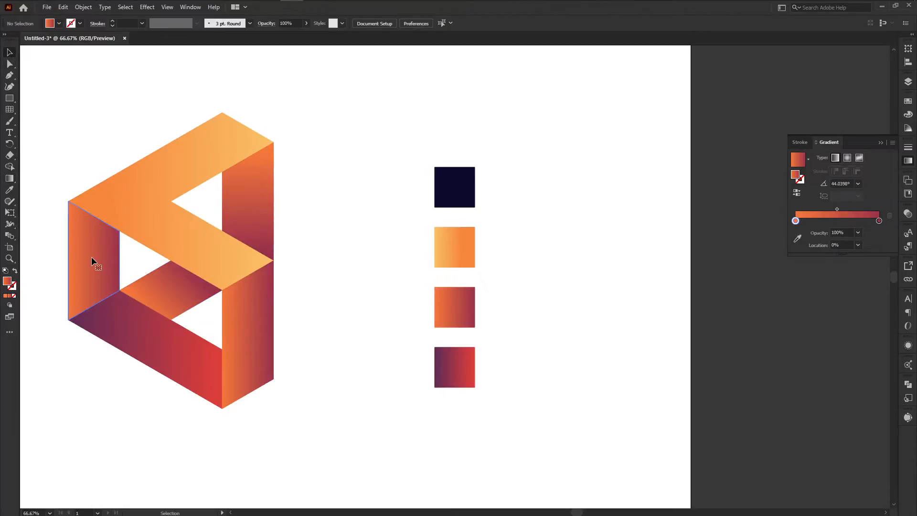
pyautogui.click(9, 178)
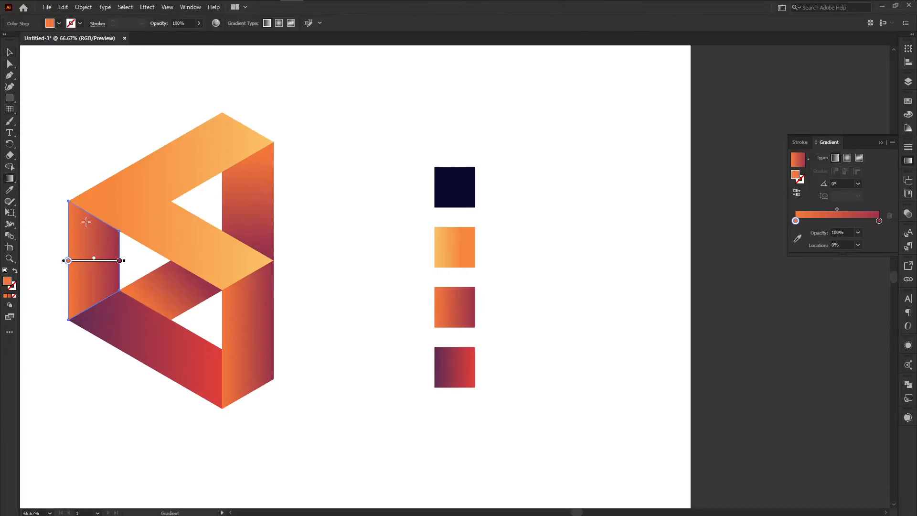
pyautogui.moveTo(86, 221); pyautogui.dragTo(84, 301)
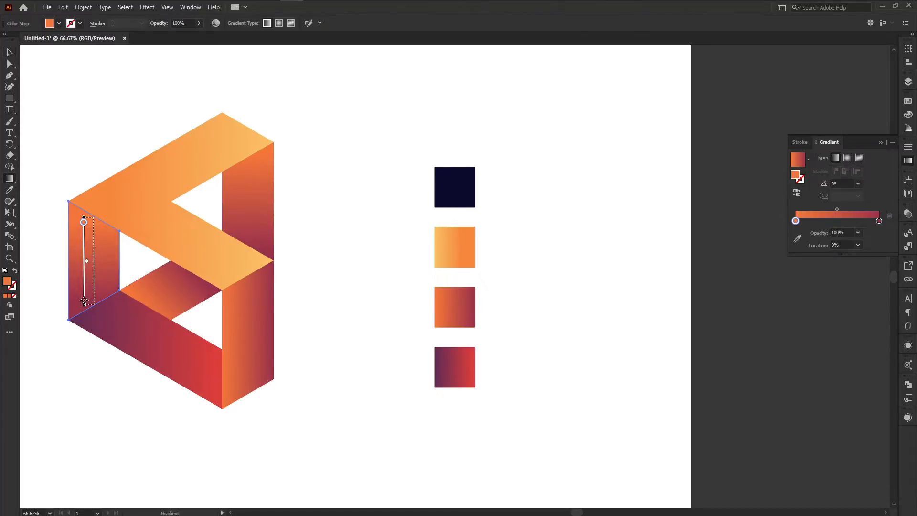
pyautogui.moveTo(84, 301); pyautogui.dragTo(85, 306)
pyautogui.click(9, 52)
pyautogui.click(69, 103)
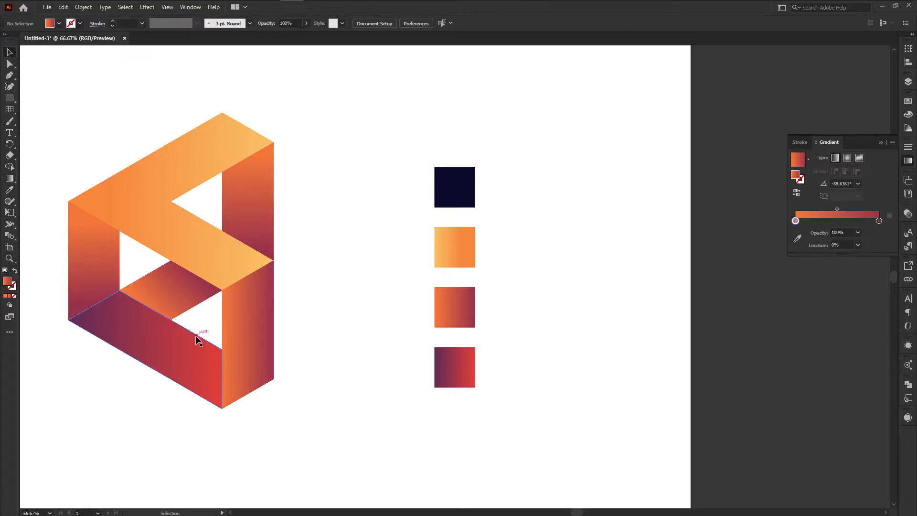
# Redirect the lower right vertical face's gradient to run downward from orange to maroon, at about -85°
pyautogui.click(258, 363)
pyautogui.click(10, 179)
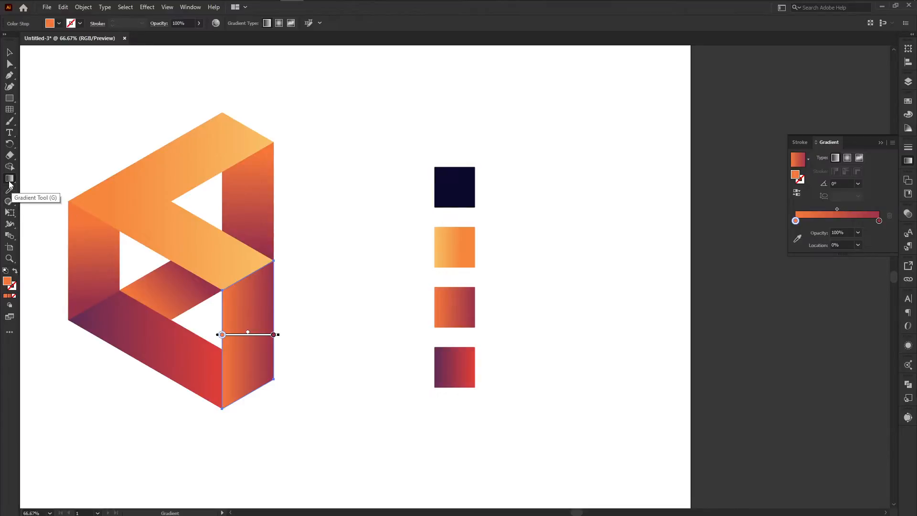
pyautogui.moveTo(250, 276)
pyautogui.mouseDown()
pyautogui.moveTo(250, 365)
pyautogui.moveTo(260, 382)
pyautogui.mouseUp()
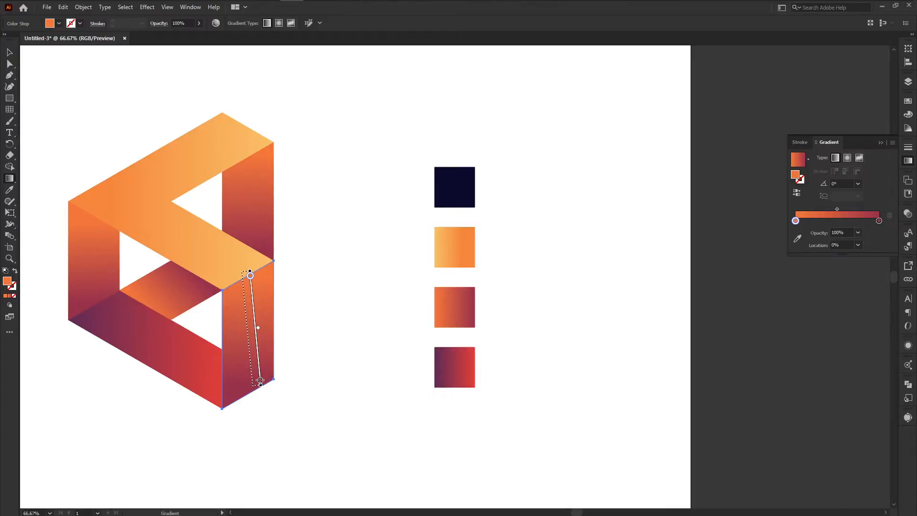
pyautogui.moveTo(260, 382); pyautogui.dragTo(257, 381)
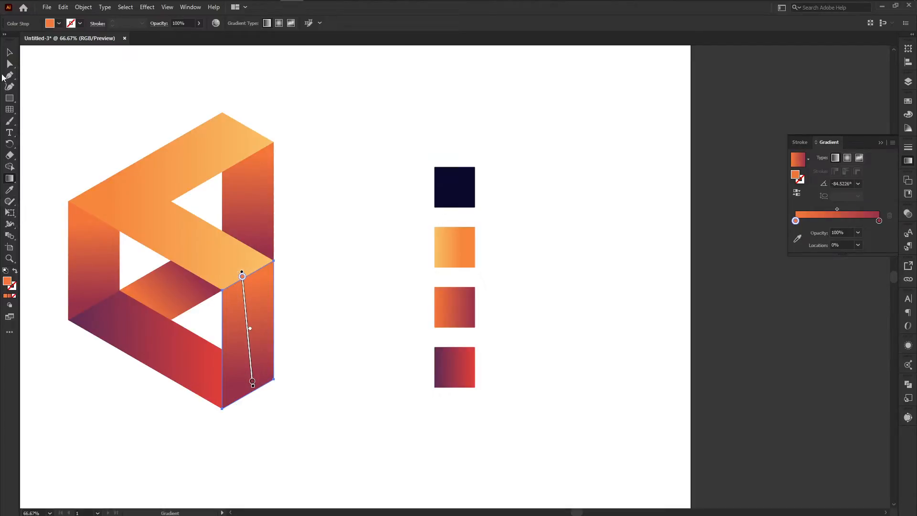
pyautogui.click(9, 51)
pyautogui.click(58, 117)
# Redraw the bottom face's purple-red gradient diagonally along its length at about 145° and reverse its colors
pyautogui.click(186, 340)
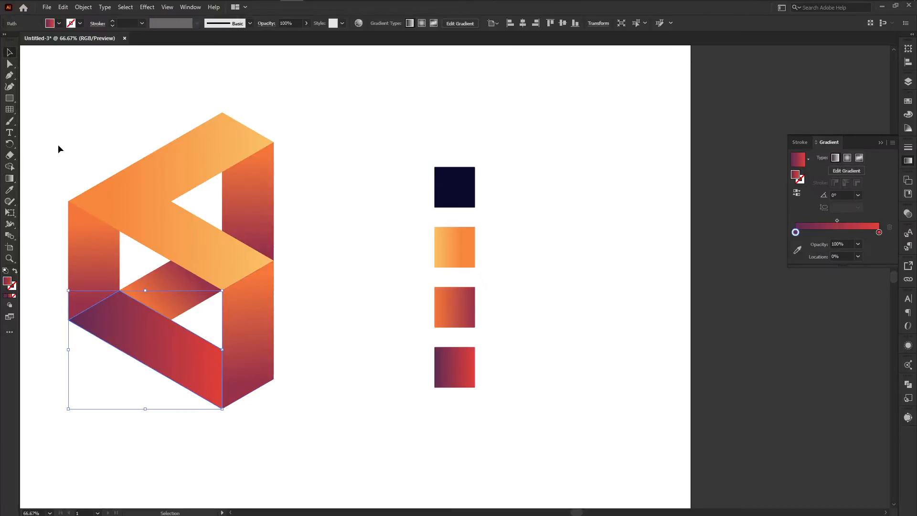
pyautogui.click(9, 179)
pyautogui.moveTo(220, 400)
pyautogui.mouseDown()
pyautogui.moveTo(180, 354)
pyautogui.moveTo(117, 311)
pyautogui.moveTo(106, 319)
pyautogui.mouseUp()
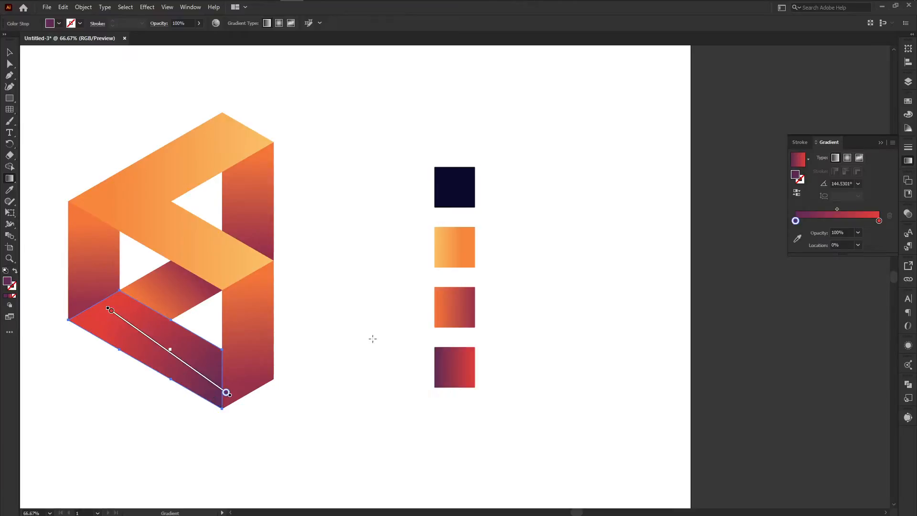
pyautogui.click(798, 193)
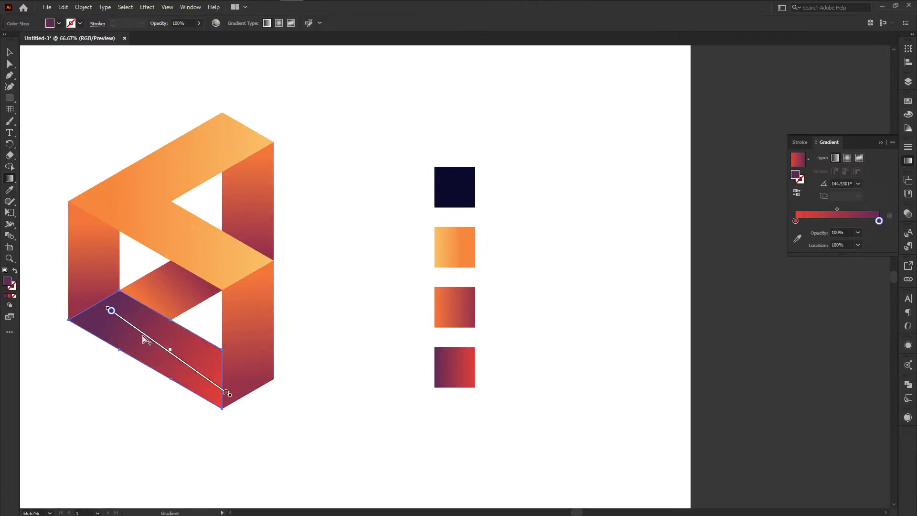
# Redraw the bottom face's gradient lengthwise at about -32°, from purple at its upper left to red at its lower right
pyautogui.moveTo(150, 340); pyautogui.dragTo(123, 320)
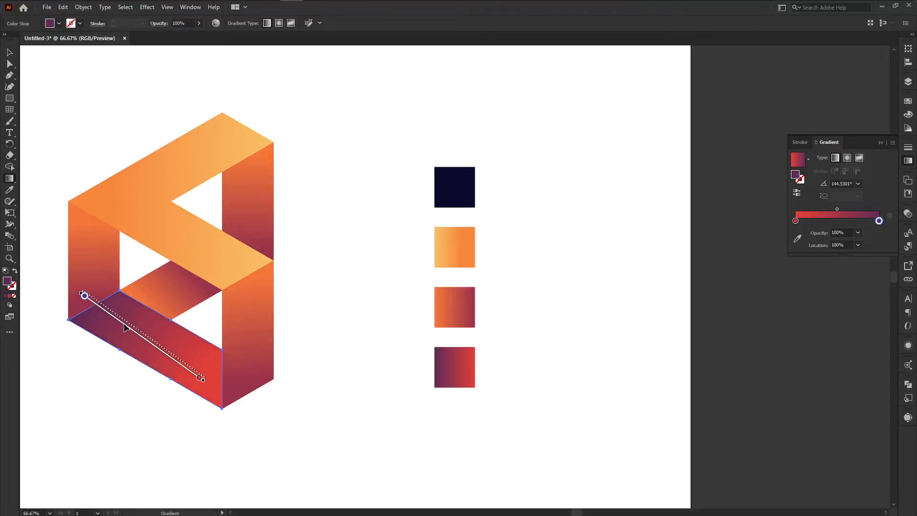
pyautogui.click(200, 374)
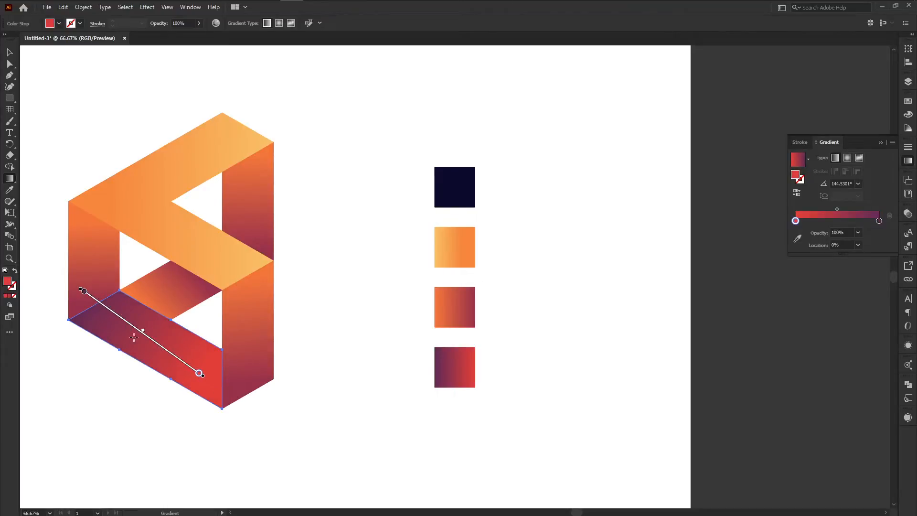
pyautogui.moveTo(80, 300)
pyautogui.mouseDown()
pyautogui.moveTo(184, 371)
pyautogui.moveTo(253, 401)
pyautogui.moveTo(194, 368)
pyautogui.mouseUp()
pyautogui.click(797, 192)
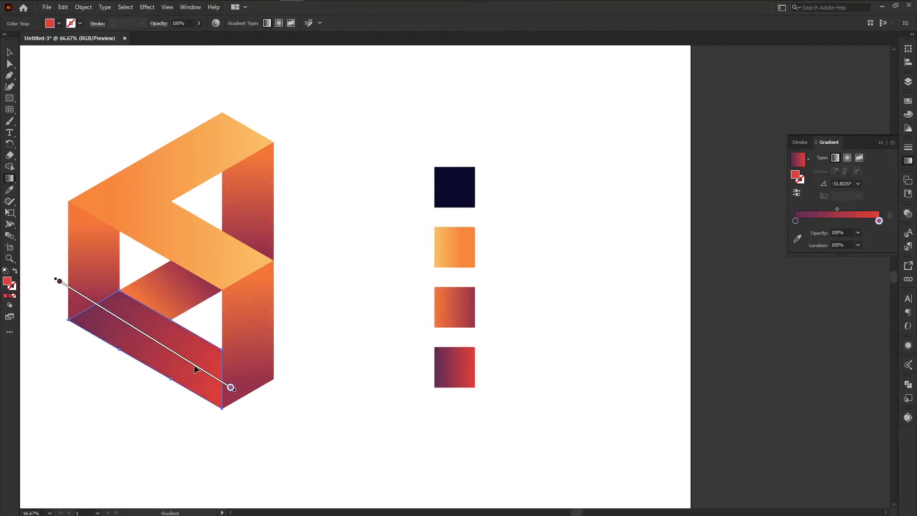
pyautogui.click(10, 53)
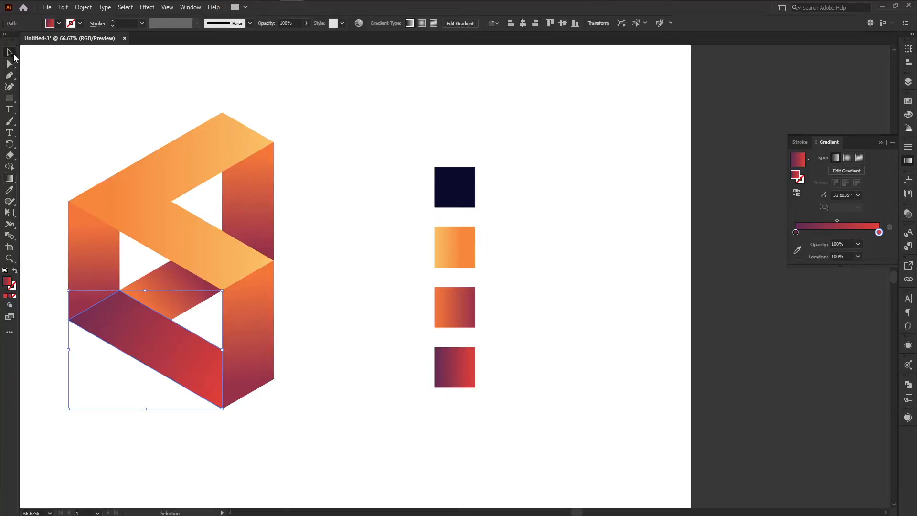
pyautogui.click(67, 76)
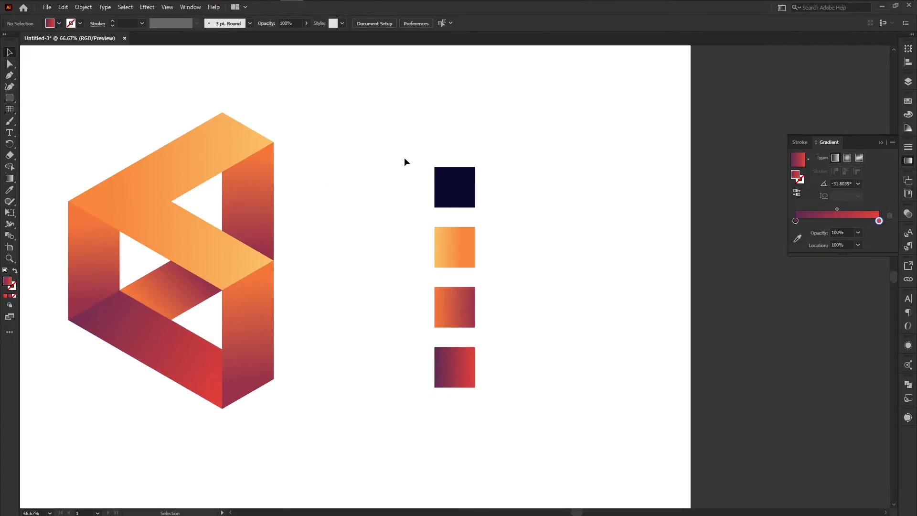
# Move the four color swatches together up toward the artboard's upper right corner
pyautogui.moveTo(406, 159); pyautogui.dragTo(542, 451)
pyautogui.moveTo(461, 201); pyautogui.dragTo(577, 120)
pyautogui.click(393, 294)
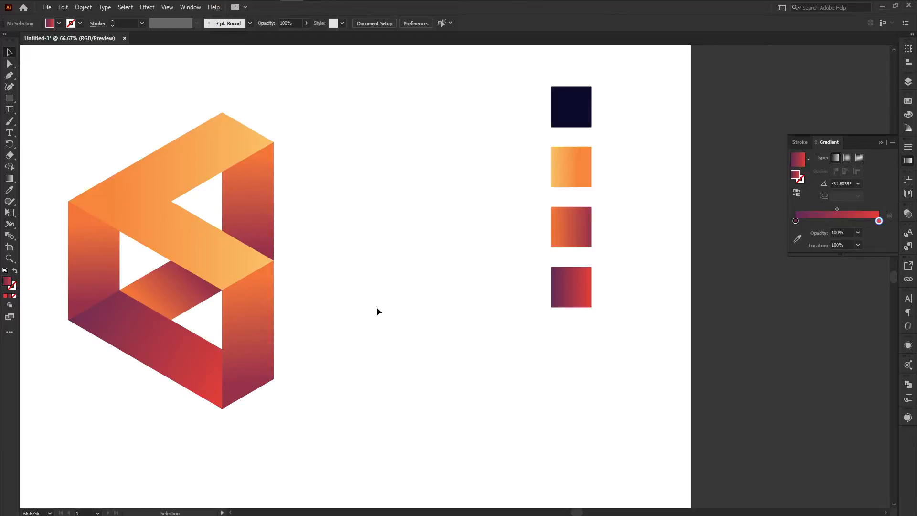
# Draw a closed four-sided shape with the Pen tool covering the logo's whole front-left side below the top face
pyautogui.click(11, 98)
pyautogui.click(9, 75)
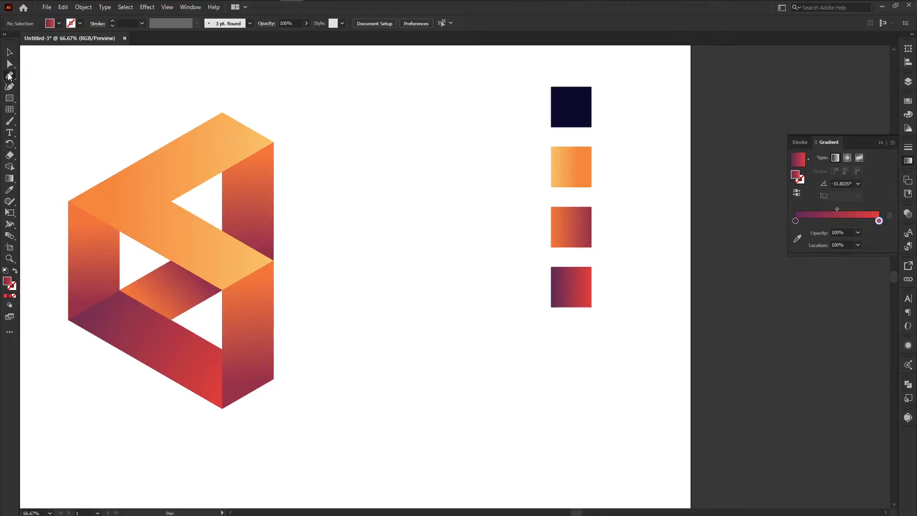
pyautogui.click(69, 202)
pyautogui.click(222, 289)
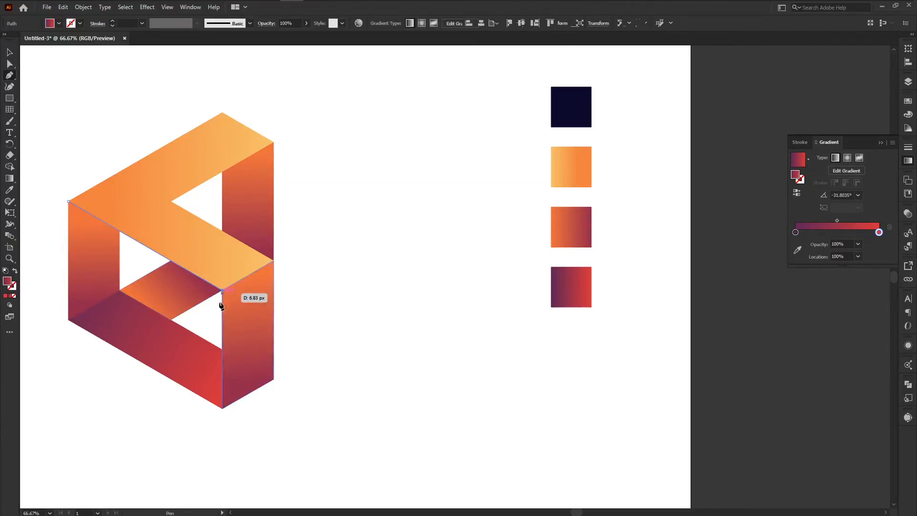
pyautogui.click(222, 409)
pyautogui.click(68, 319)
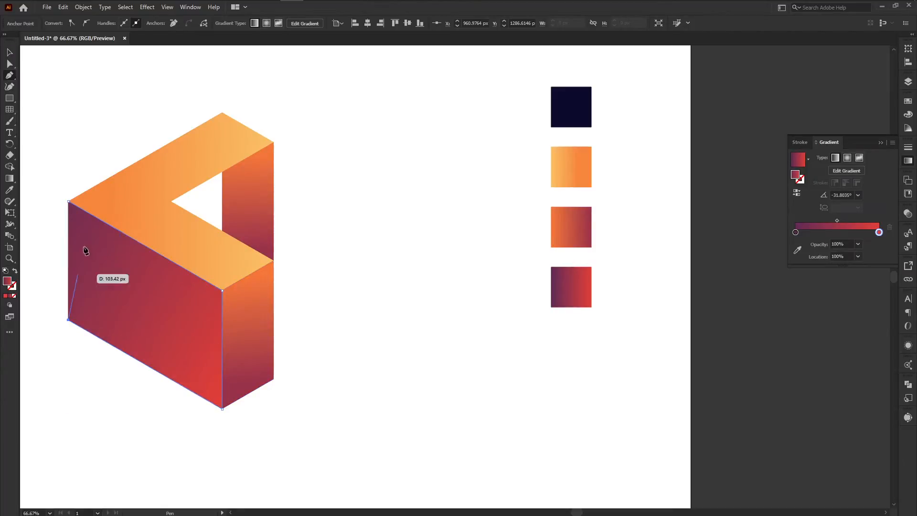
pyautogui.click(68, 202)
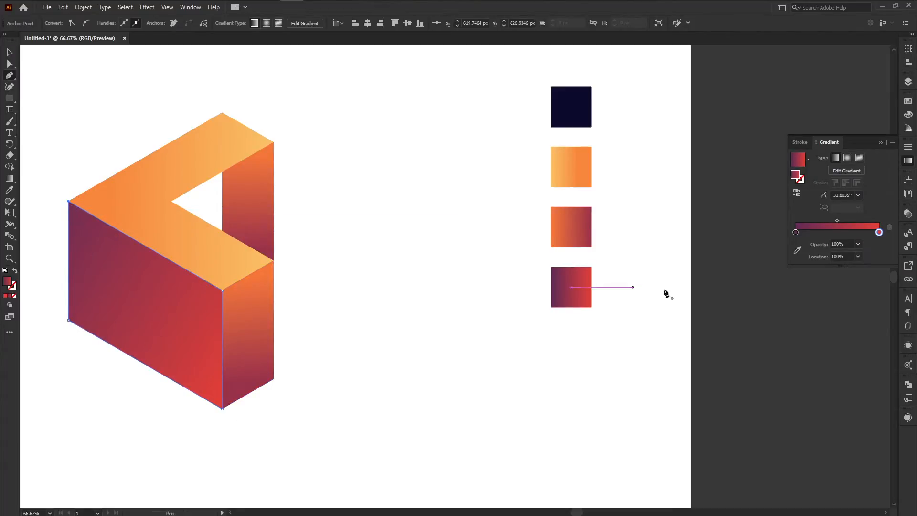
pyautogui.click(10, 53)
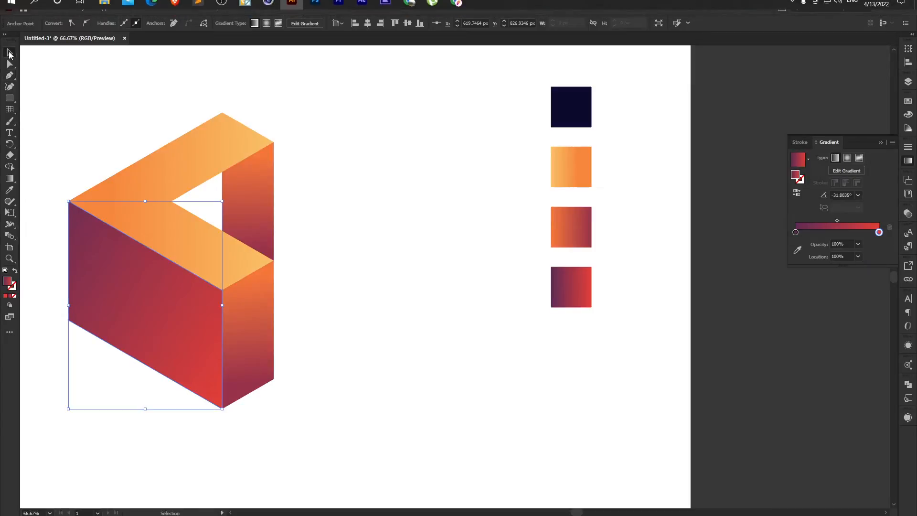
pyautogui.click(144, 127)
# Change the red gradient stop of the front-left overlay to white and set its purple stop's opacity to 0%
pyautogui.click(176, 290)
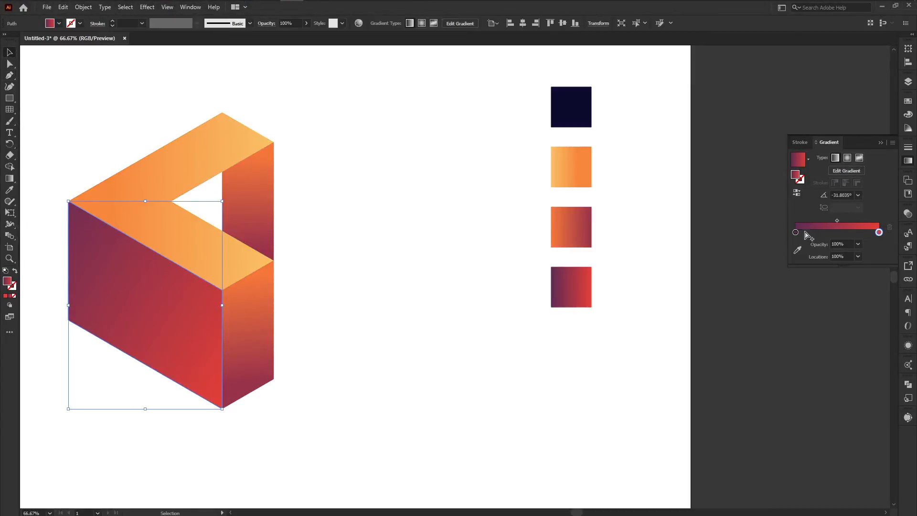
pyautogui.doubleClick(878, 232)
pyautogui.click(770, 263)
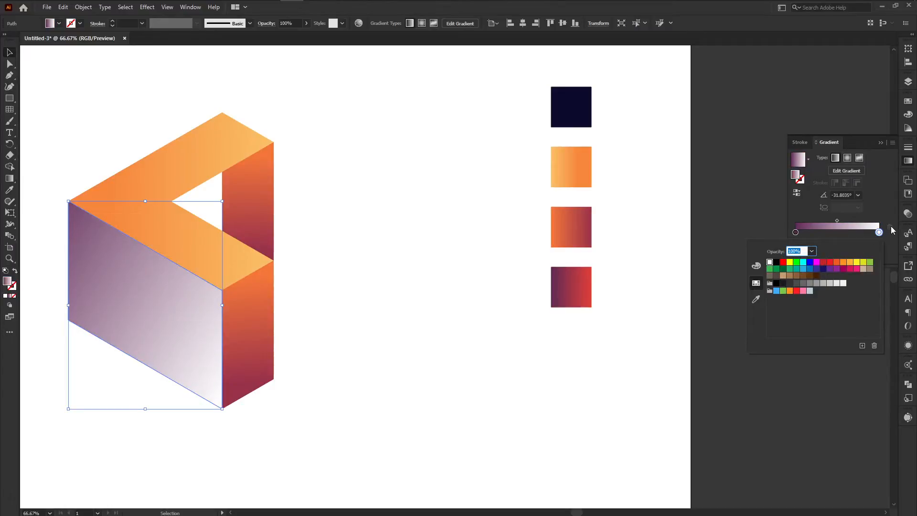
pyautogui.click(798, 239)
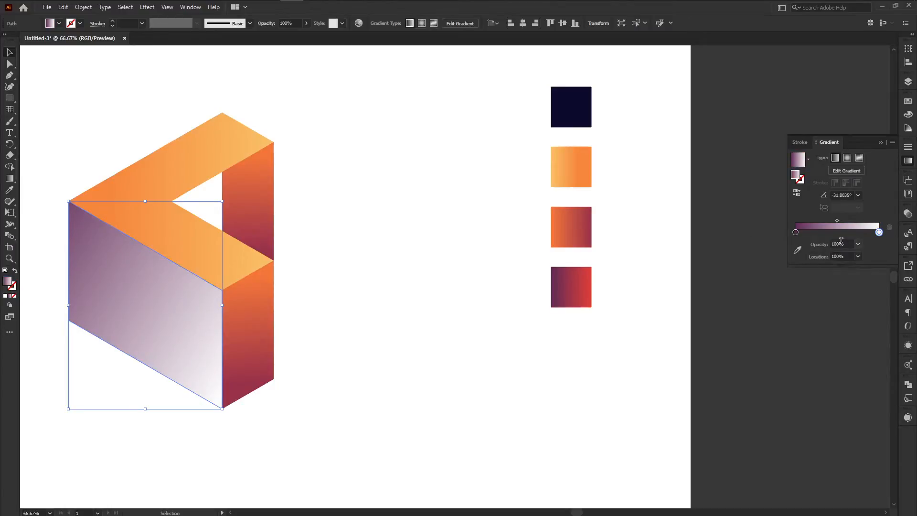
pyautogui.click(796, 233)
pyautogui.click(858, 256)
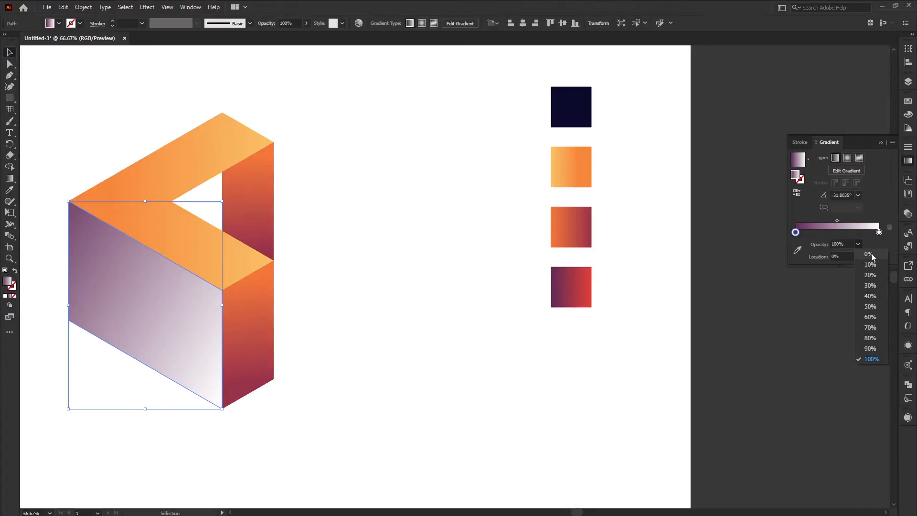
pyautogui.click(869, 254)
# Try 20% and 80% opacity for the overlay's white gradient stop and settle on 60%
pyautogui.click(879, 232)
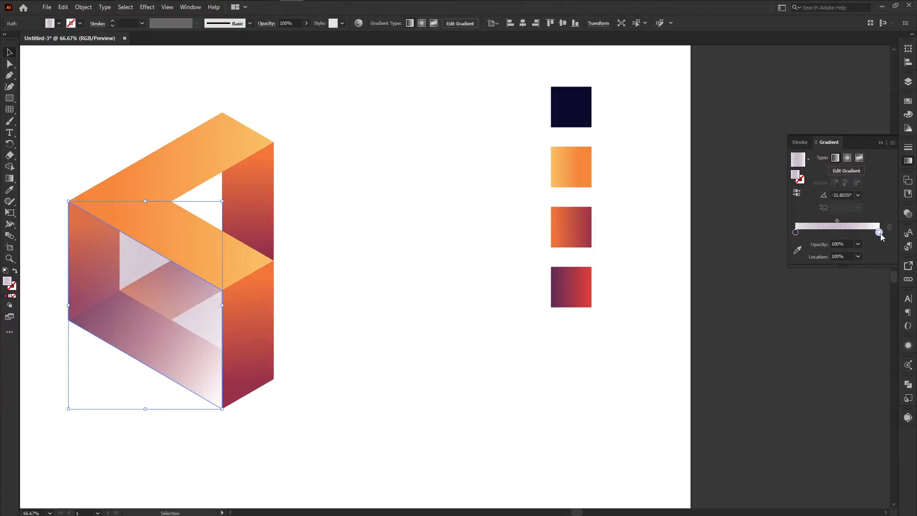
pyautogui.click(858, 244)
pyautogui.click(876, 277)
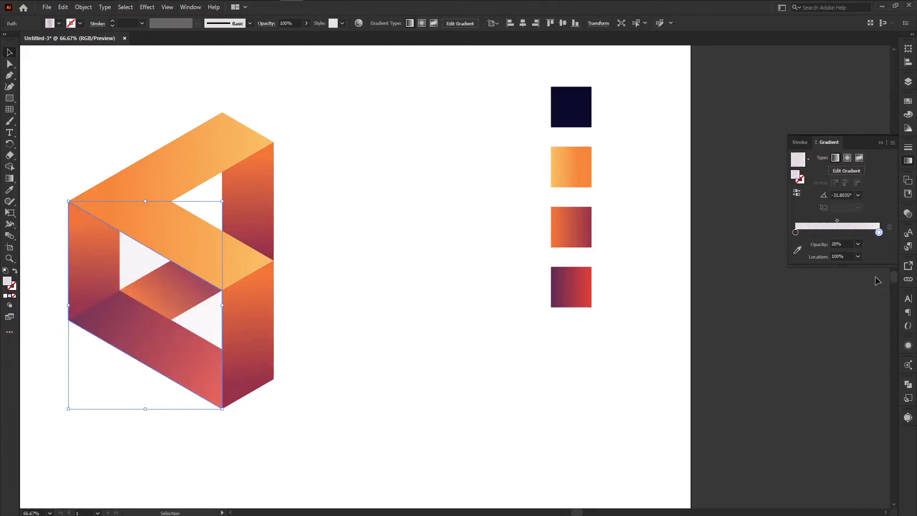
pyautogui.click(858, 245)
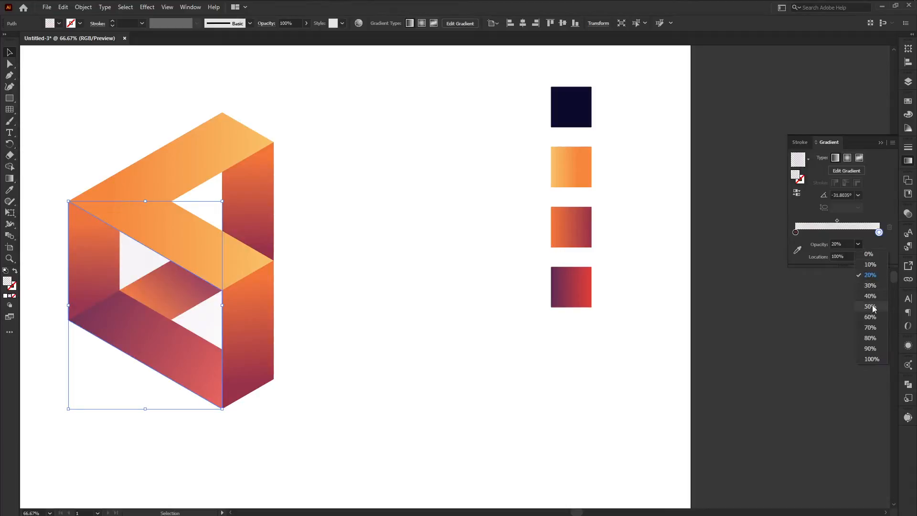
pyautogui.click(870, 337)
pyautogui.click(858, 245)
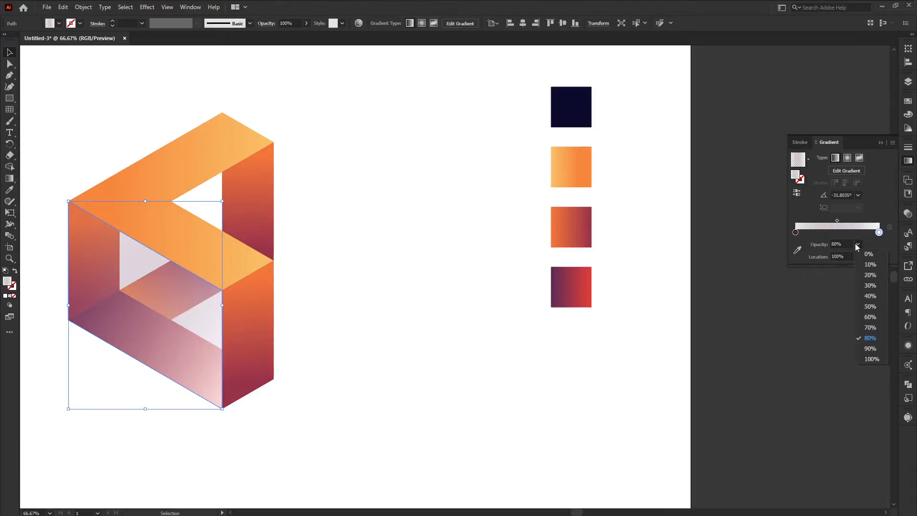
pyautogui.click(876, 316)
# Select all faces of the logo together with the translucent overlay
pyautogui.click(637, 339)
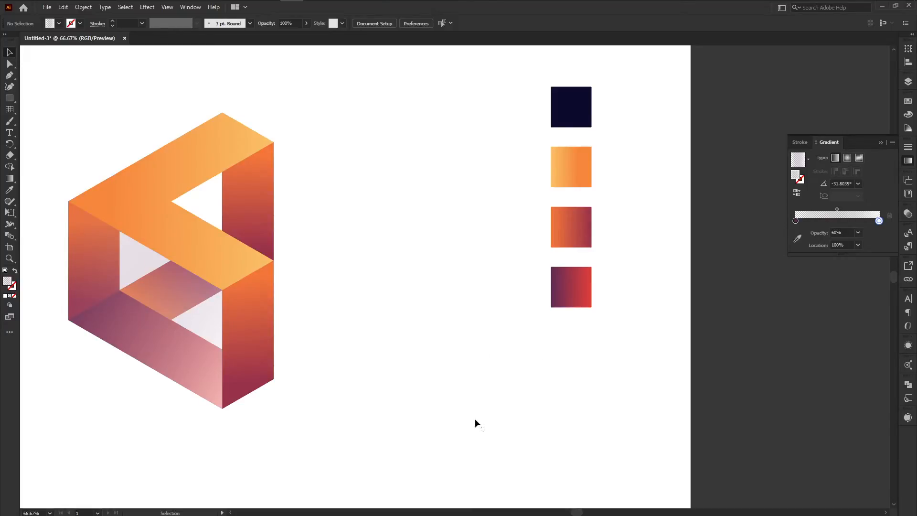
pyautogui.moveTo(475, 418); pyautogui.dragTo(113, 139)
pyautogui.rightClick(139, 201)
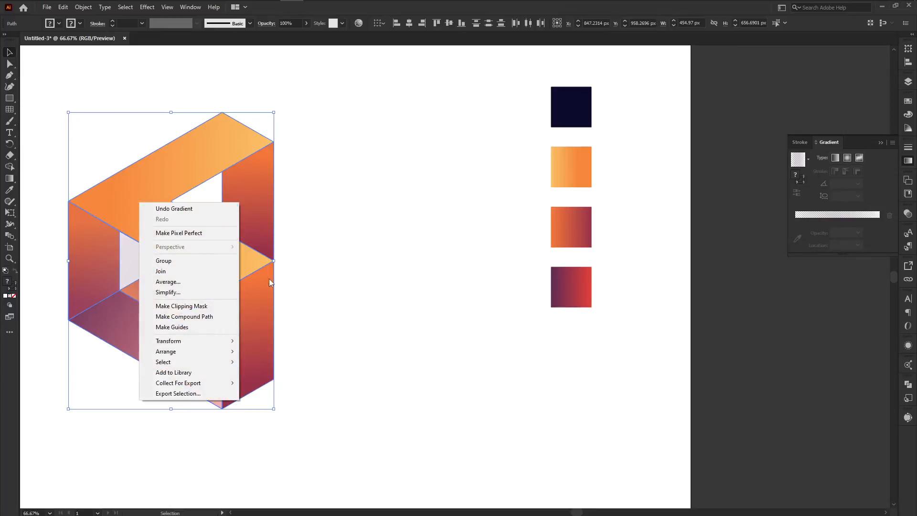
pyautogui.moveTo(182, 340)
pyautogui.click(319, 377)
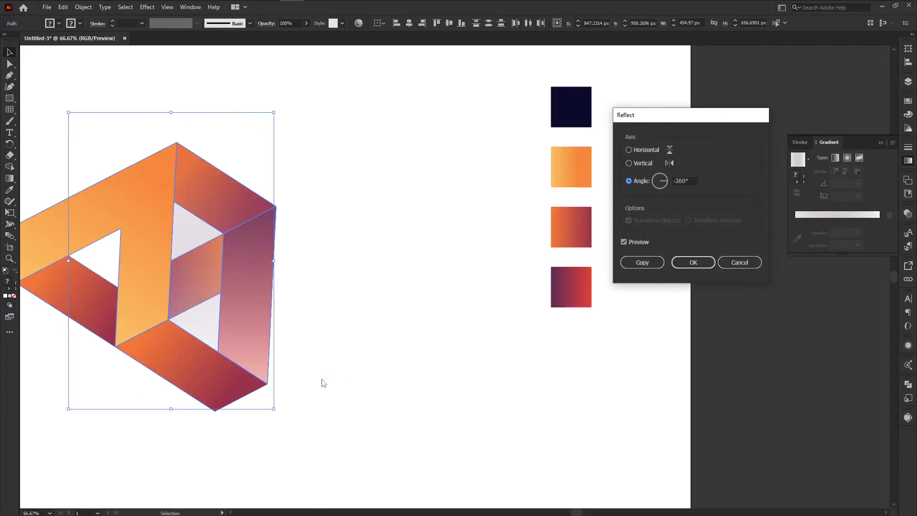
pyautogui.click(739, 262)
# Group the selected logo pieces and create a copy of the group reflected about the vertical axis
pyautogui.rightClick(152, 190)
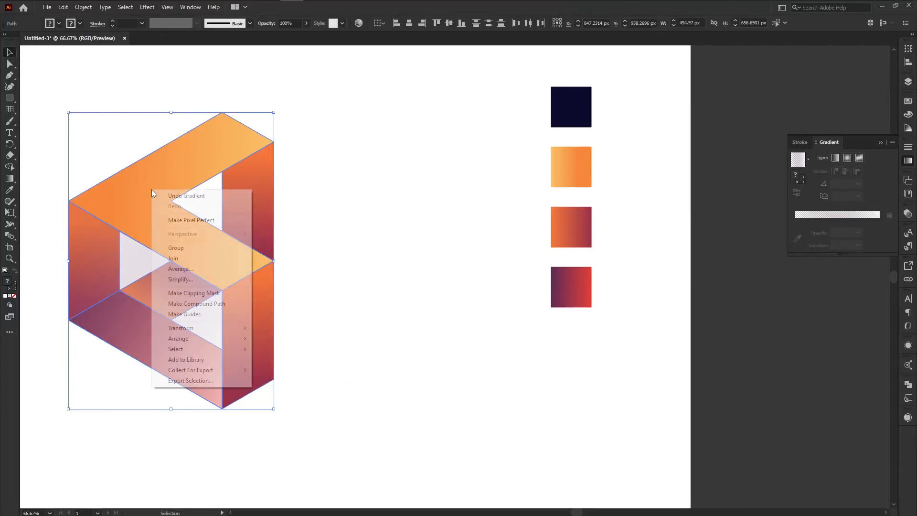
pyautogui.click(182, 247)
pyautogui.rightClick(160, 213)
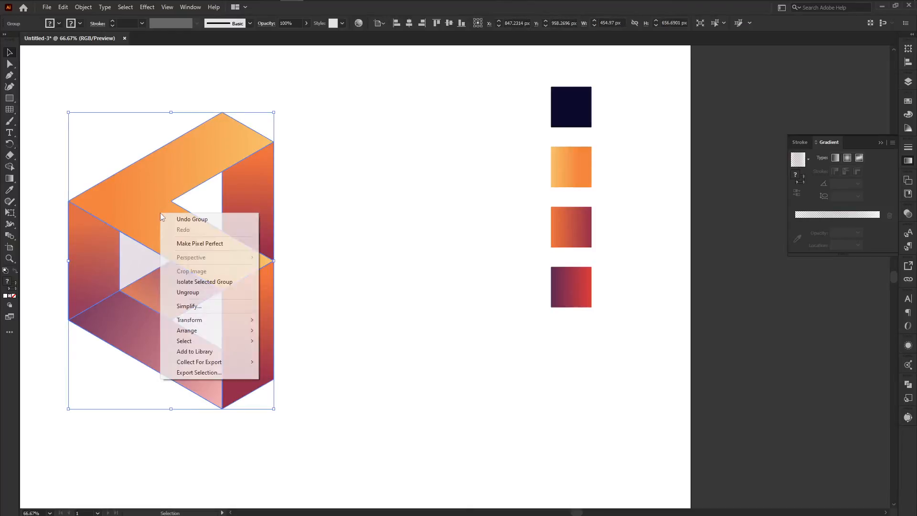
pyautogui.moveTo(222, 319)
pyautogui.click(340, 355)
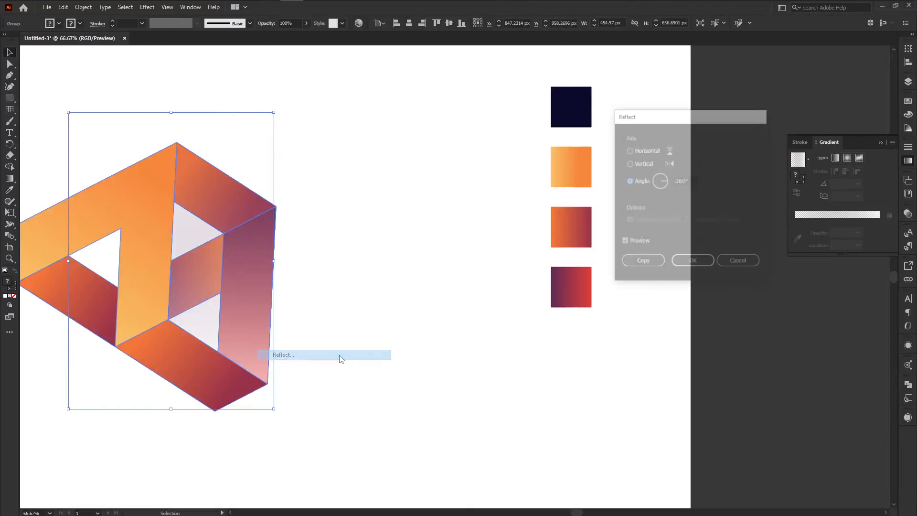
pyautogui.click(643, 163)
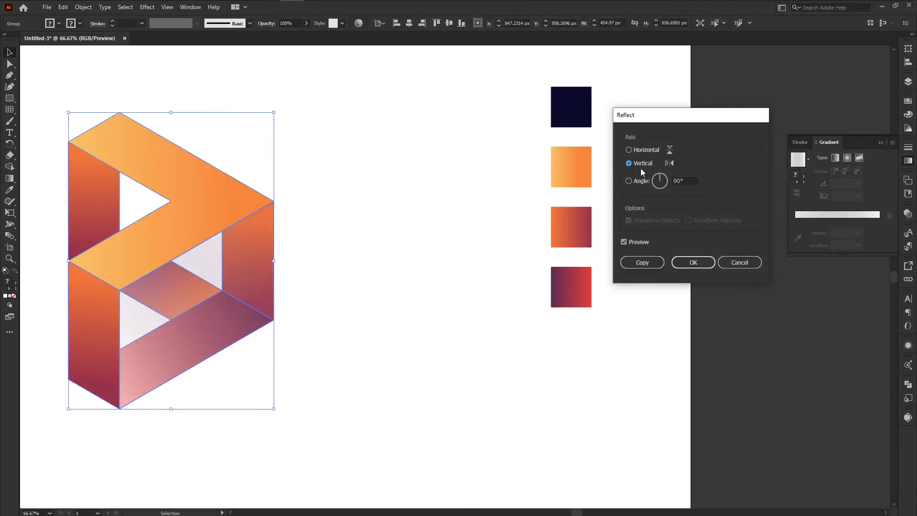
pyautogui.click(635, 262)
# Move the mirrored copy right until it overlaps the original to form a hexagonal cube, and ungroup the copy
pyautogui.moveTo(203, 230); pyautogui.dragTo(305, 242)
pyautogui.click(443, 309)
pyautogui.click(222, 189)
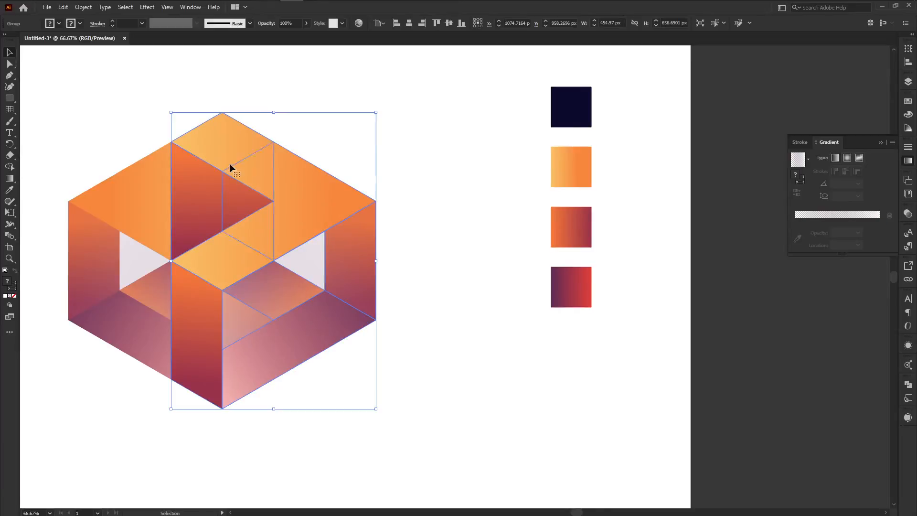
pyautogui.rightClick(245, 144)
pyautogui.click(281, 224)
pyautogui.hotkey('ctrl', 'shift', 'a')
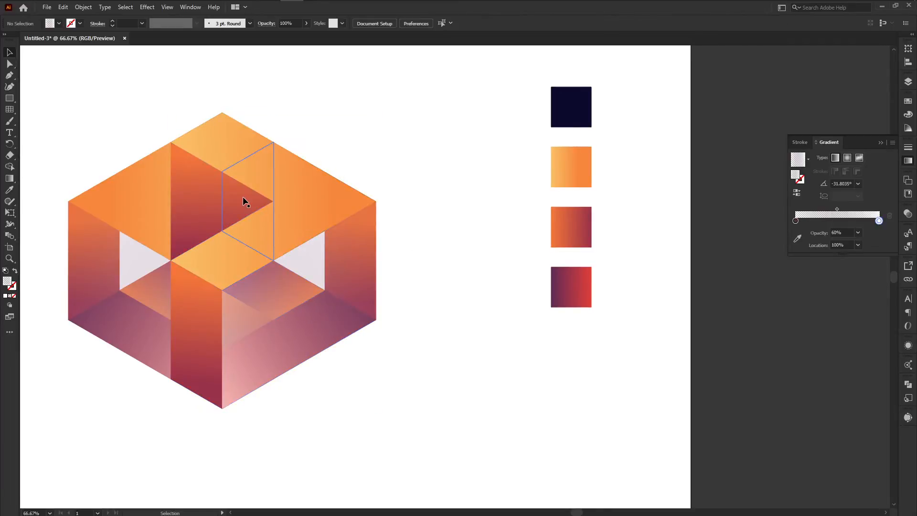
# Send the mirrored copy's upper vertical face, inside the top opening, to the back
pyautogui.click(242, 196)
pyautogui.hotkey('ctrl', 'shift', 'a')
pyautogui.click(211, 190)
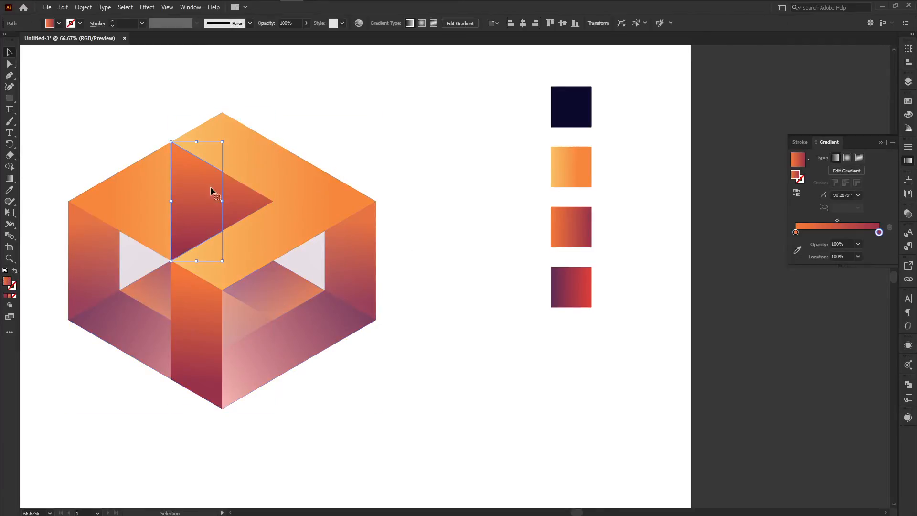
pyautogui.rightClick(194, 171)
pyautogui.moveTo(225, 344)
pyautogui.click(326, 376)
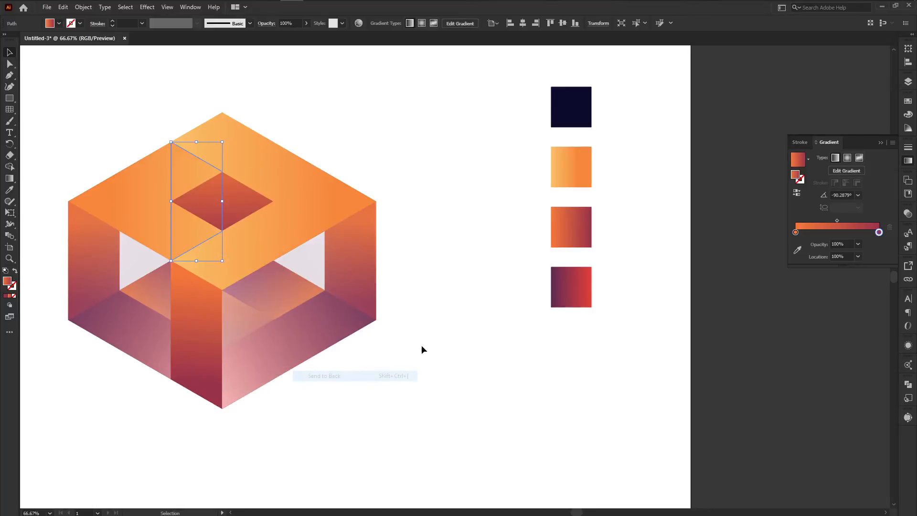
pyautogui.hotkey('ctrl', 'shift', 'a')
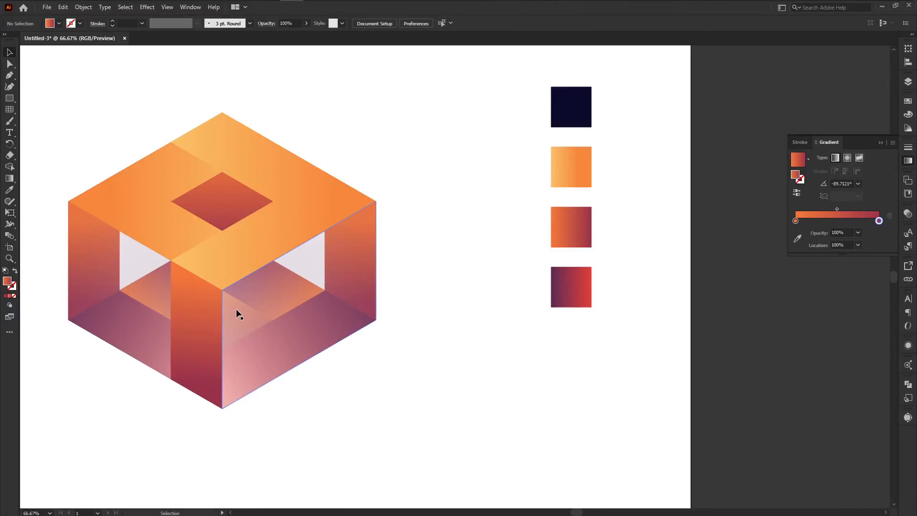
# Try sending the mirrored copy's front vertical face to the back, and undo it
pyautogui.click(198, 304)
pyautogui.rightClick(192, 292)
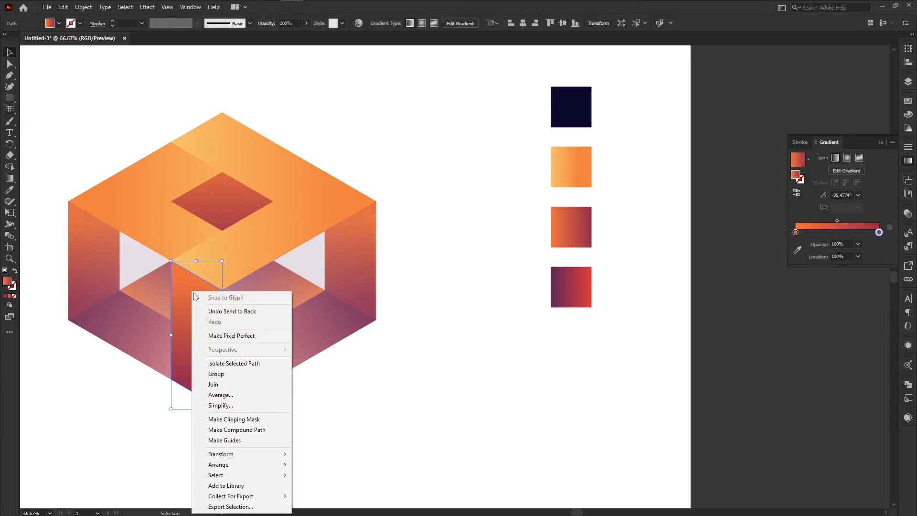
pyautogui.moveTo(263, 468)
pyautogui.click(345, 450)
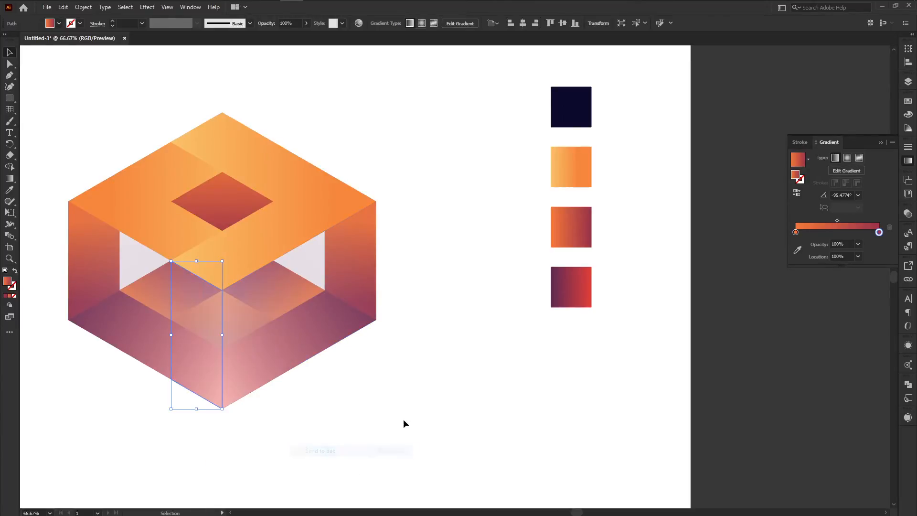
pyautogui.click(403, 420)
pyautogui.hotkey('ctrl', 'z')
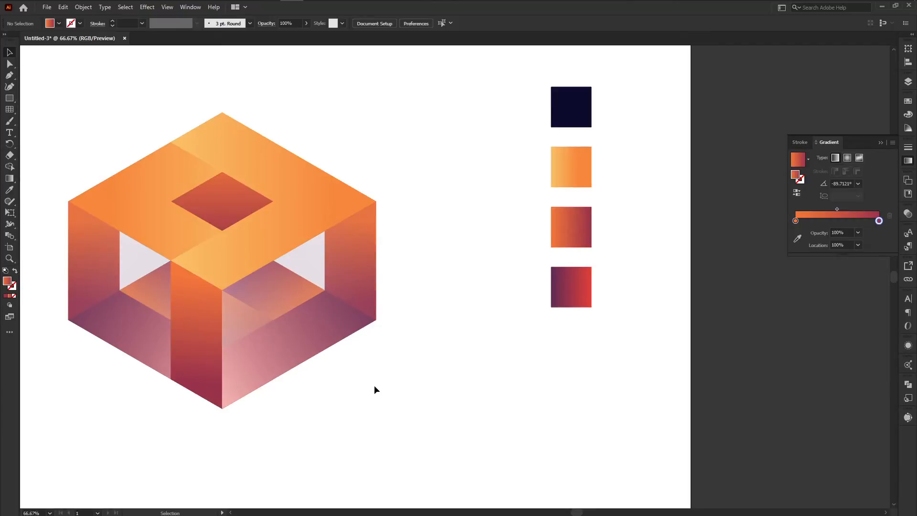
# Ungroup the original logo half on the cube's left side
pyautogui.click(296, 337)
pyautogui.click(209, 335)
pyautogui.click(136, 318)
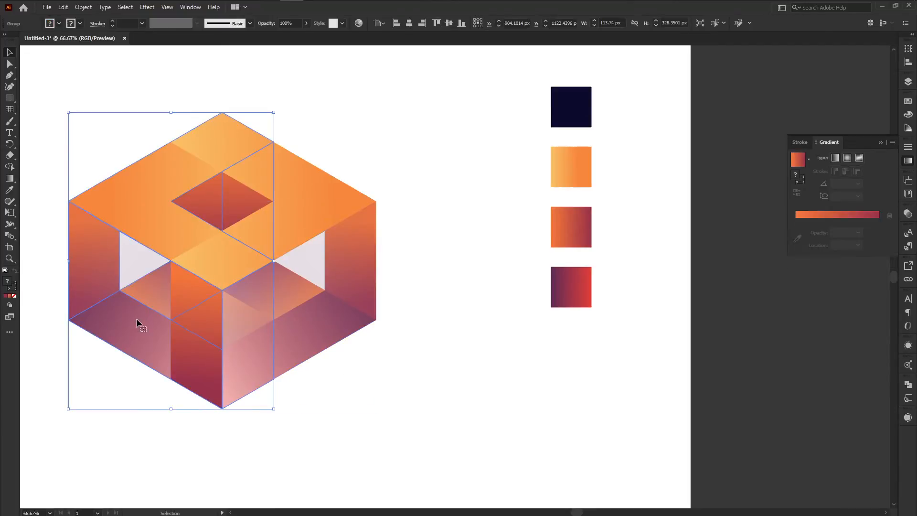
pyautogui.rightClick(133, 240)
pyautogui.click(159, 319)
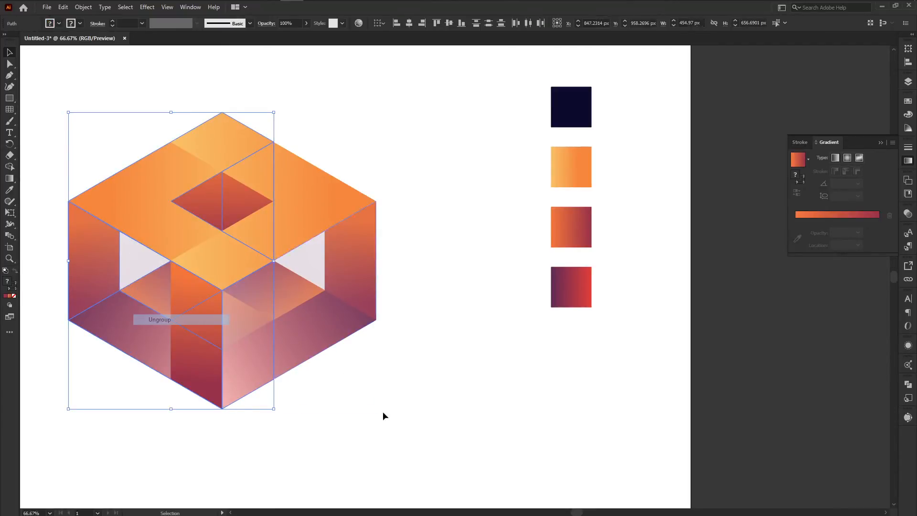
# Bring the translucent overlay on the cube's left side to the front
pyautogui.click(137, 312)
pyautogui.rightClick(138, 313)
pyautogui.moveTo(183, 265)
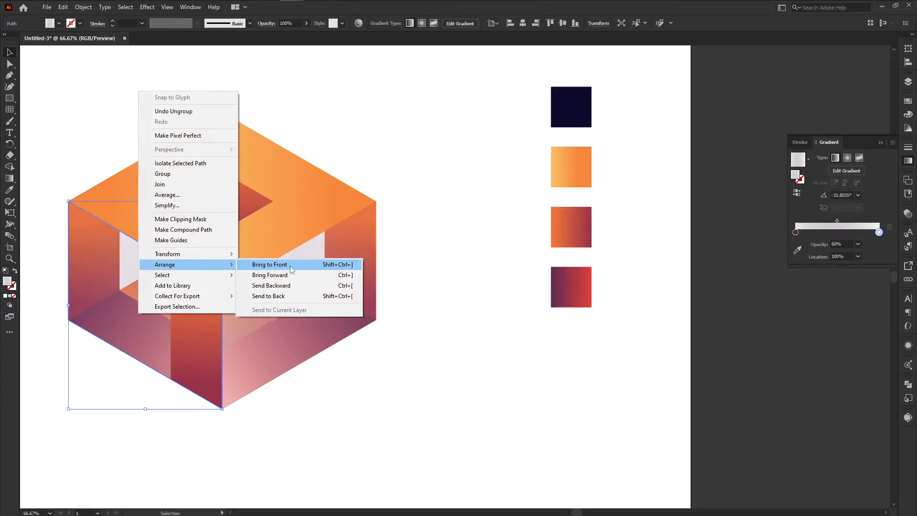
pyautogui.click(296, 264)
pyautogui.click(445, 340)
# Reverse the gradient of the translucent overlay on the cube's right side
pyautogui.click(296, 323)
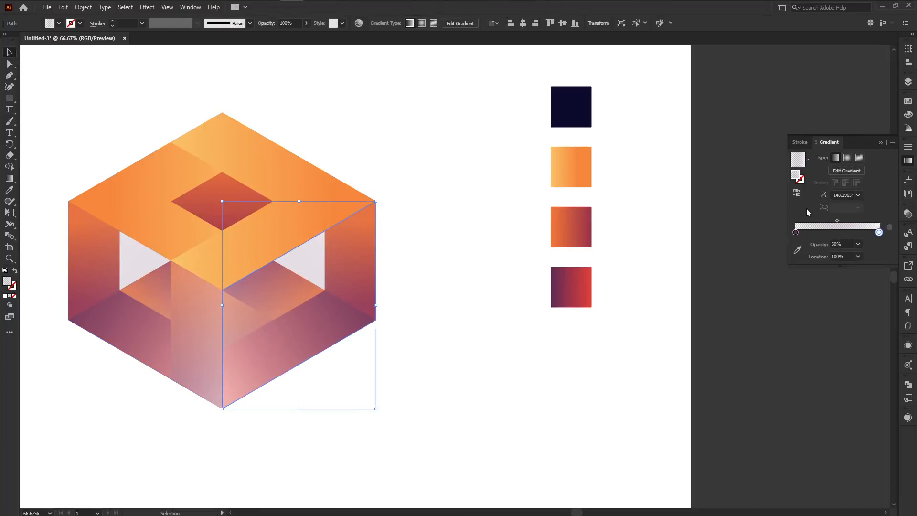
pyautogui.click(797, 193)
pyautogui.click(435, 413)
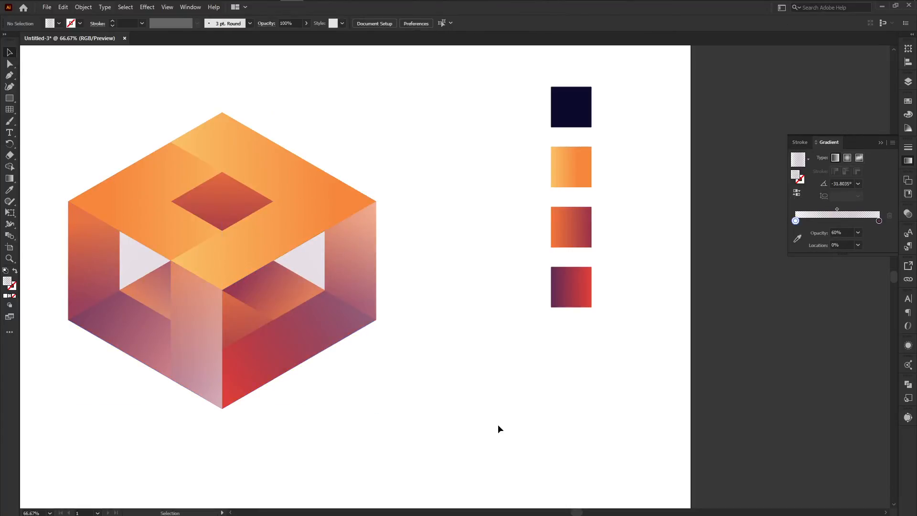
pyautogui.moveTo(497, 429); pyautogui.dragTo(196, 193)
pyautogui.moveTo(233, 219); pyautogui.dragTo(335, 260)
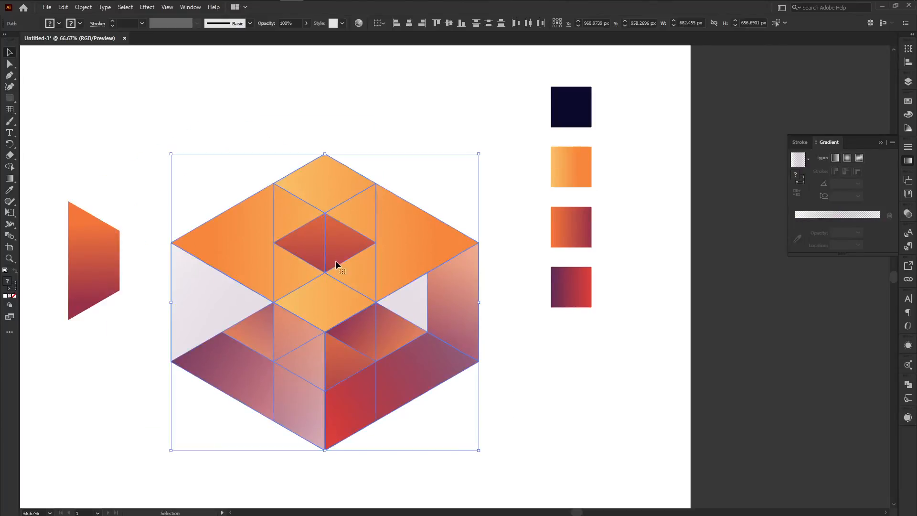
pyautogui.hotkey('ctrl', 'z')
pyautogui.click(449, 429)
# Select the whole cube, including its outer left vertical face, and move it down and right towards the middle of the artboard
pyautogui.moveTo(482, 432); pyautogui.dragTo(79, 160)
pyautogui.moveTo(148, 244); pyautogui.dragTo(228, 287)
pyautogui.click(556, 388)
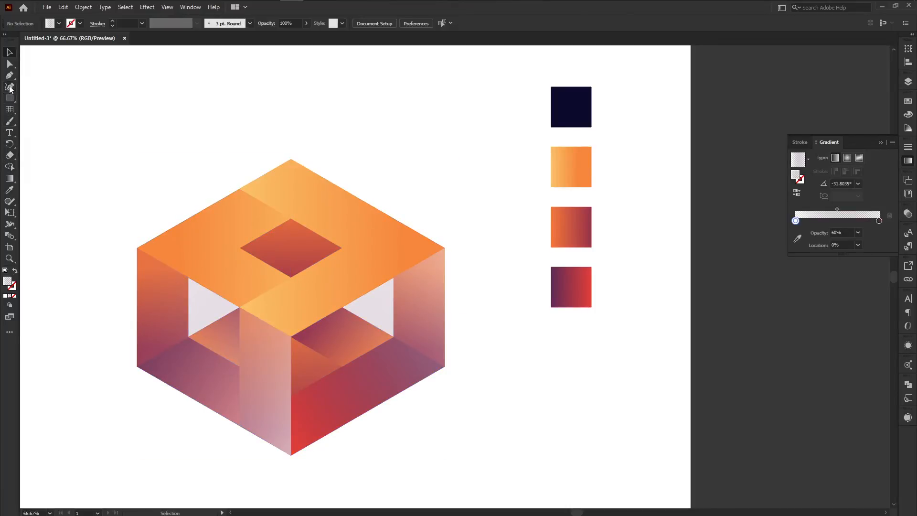
# Draw a closed translucent triangle with the Pen tool over the left half of the cube's diamond-shaped top opening
pyautogui.press('p')
pyautogui.click(291, 219)
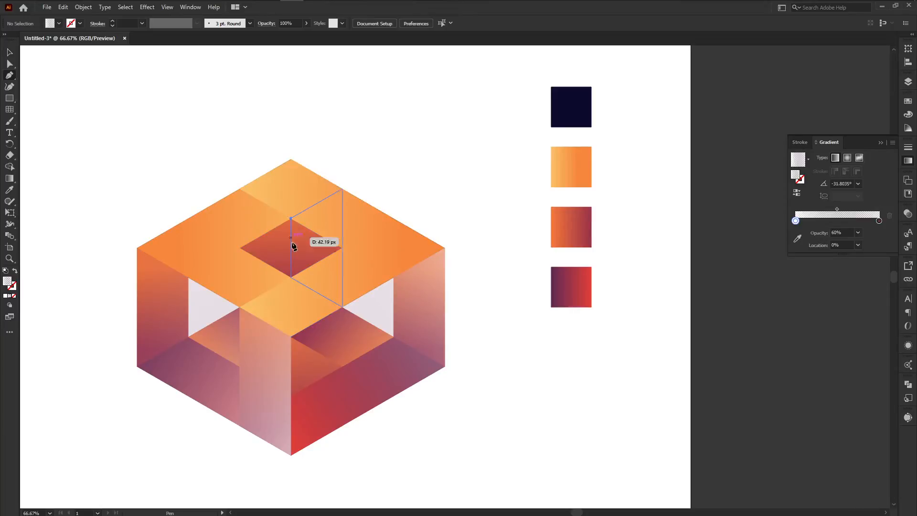
pyautogui.click(291, 276)
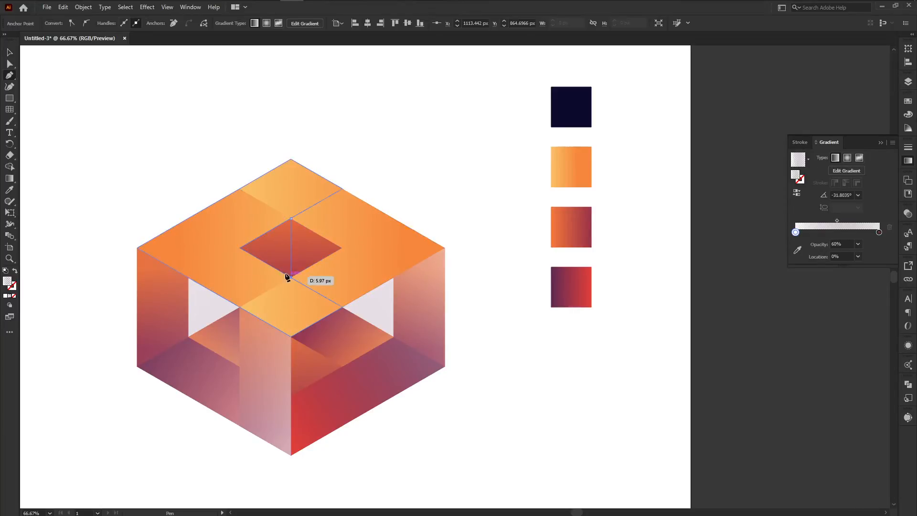
pyautogui.click(239, 247)
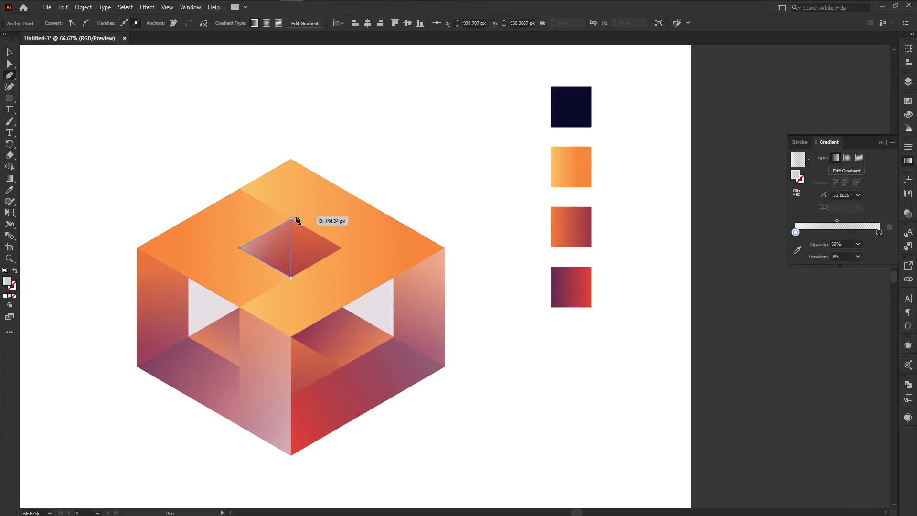
pyautogui.click(291, 219)
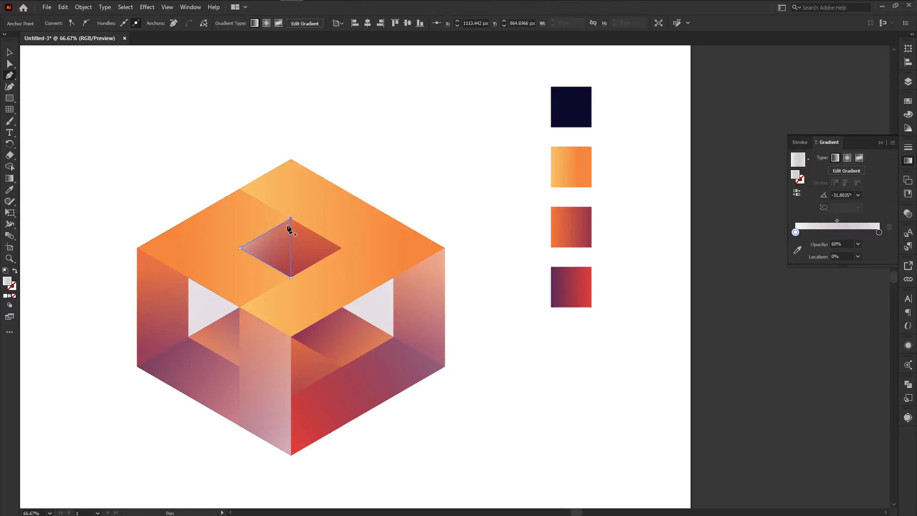
pyautogui.press('v')
pyautogui.click(96, 124)
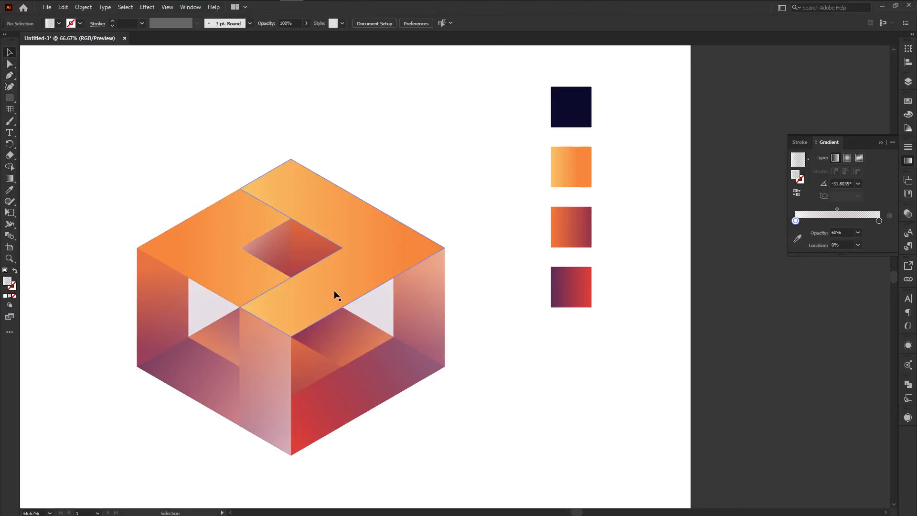
# Reverse the gradient of the translucent triangle in the top opening
pyautogui.click(273, 245)
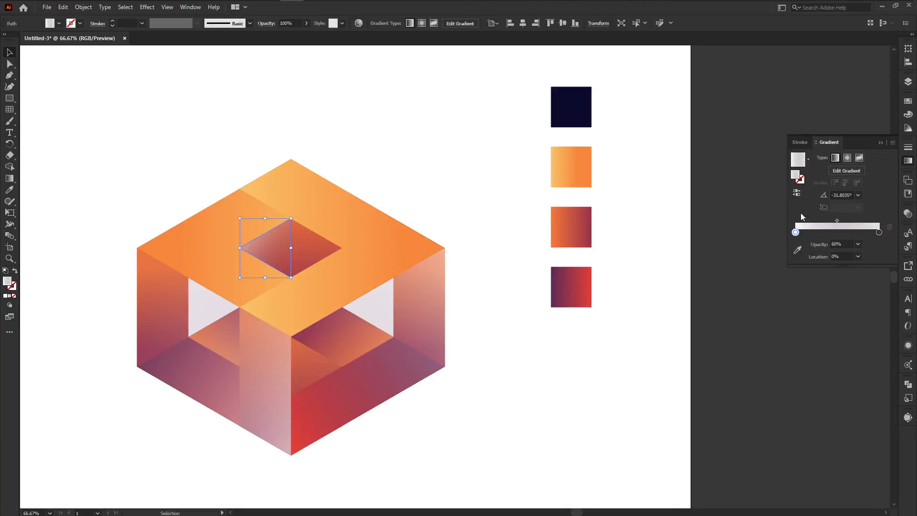
pyautogui.click(797, 194)
pyautogui.click(555, 412)
# Create a copy of the opening's translucent triangle reflected about the vertical axis
pyautogui.click(276, 244)
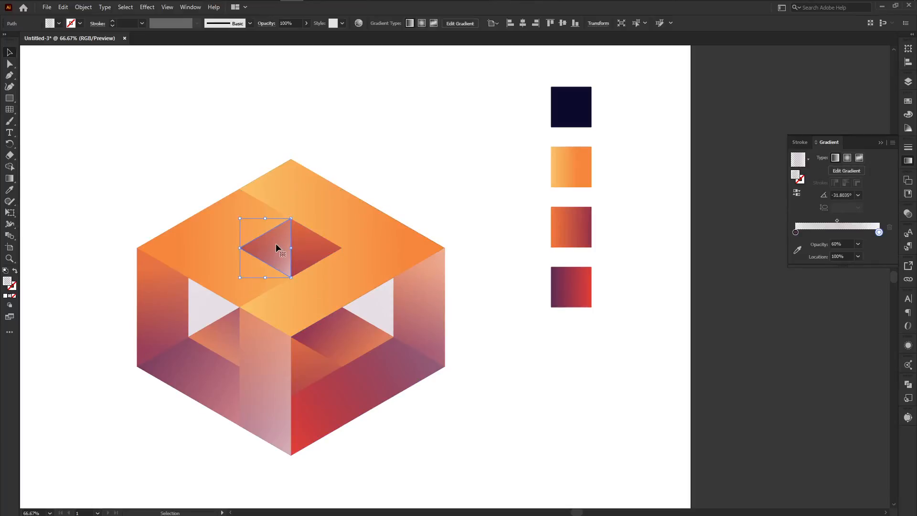
pyautogui.rightClick(275, 242)
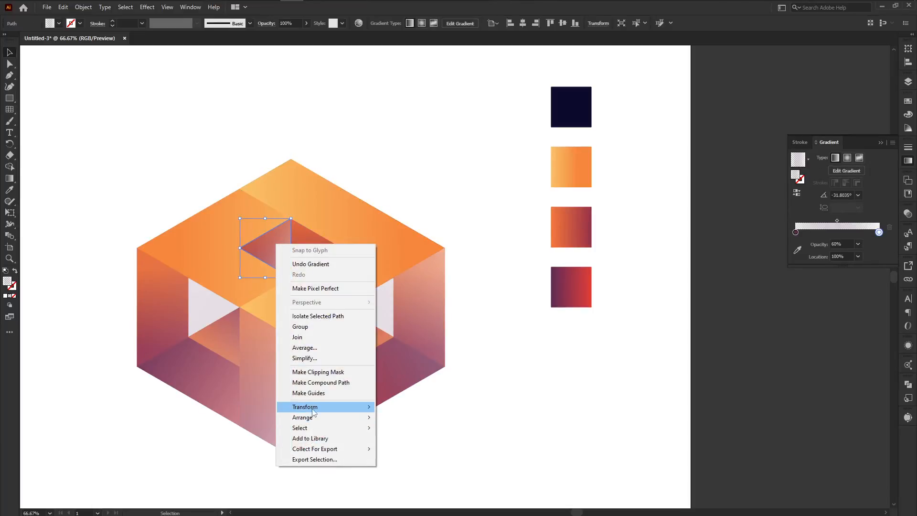
pyautogui.moveTo(308, 407)
pyautogui.click(463, 442)
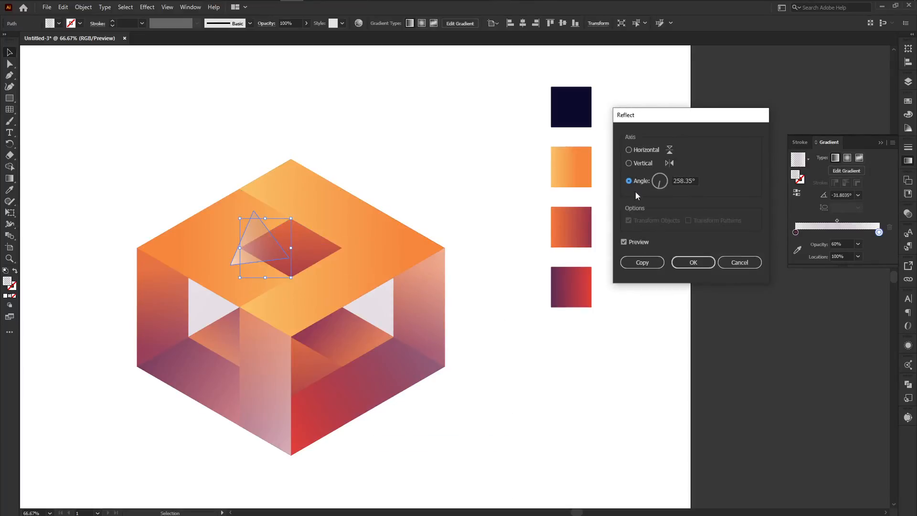
pyautogui.click(644, 163)
pyautogui.click(642, 262)
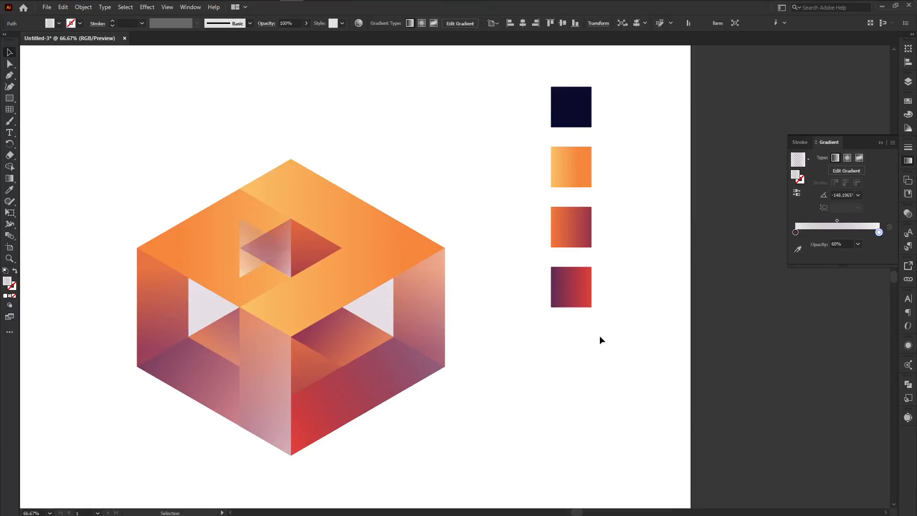
# Move the reflected triangle onto the right half of the top opening and reverse its gradient
pyautogui.moveTo(272, 246); pyautogui.dragTo(312, 246)
pyautogui.click(798, 194)
pyautogui.click(561, 365)
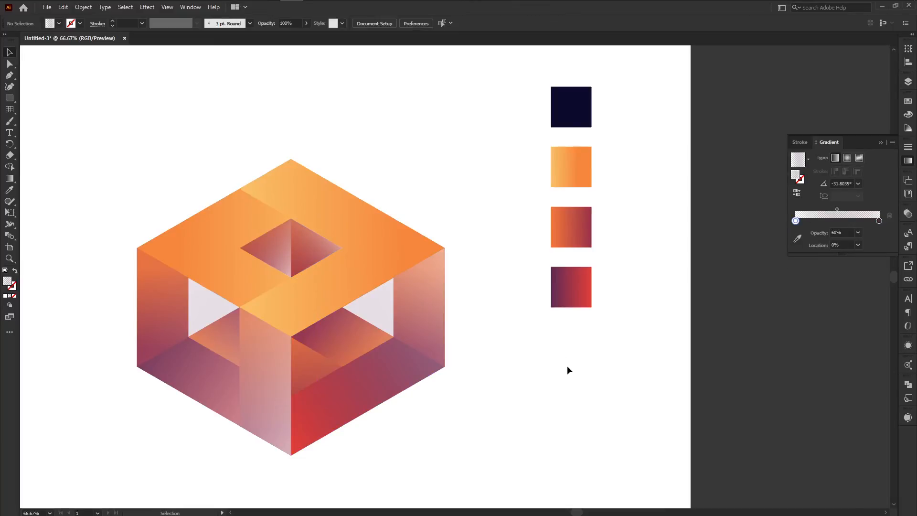
# Set the opacity of the first gradient stop of the opening's right triangle to 30%
pyautogui.moveTo(308, 245); pyautogui.dragTo(459, 115)
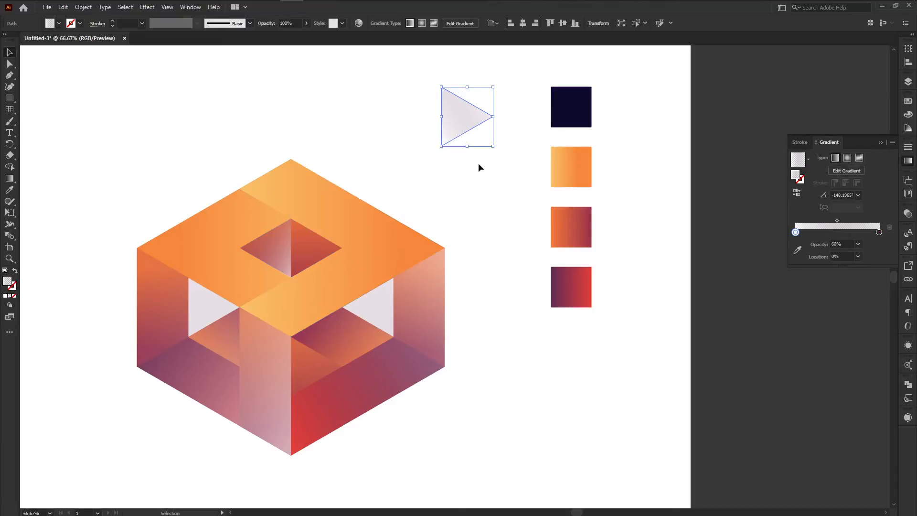
pyautogui.hotkey('ctrl', 'z')
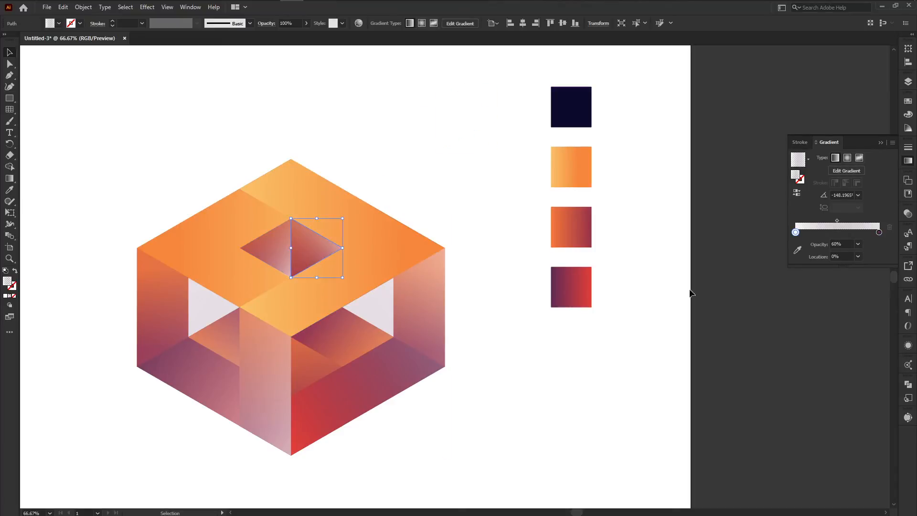
pyautogui.click(858, 244)
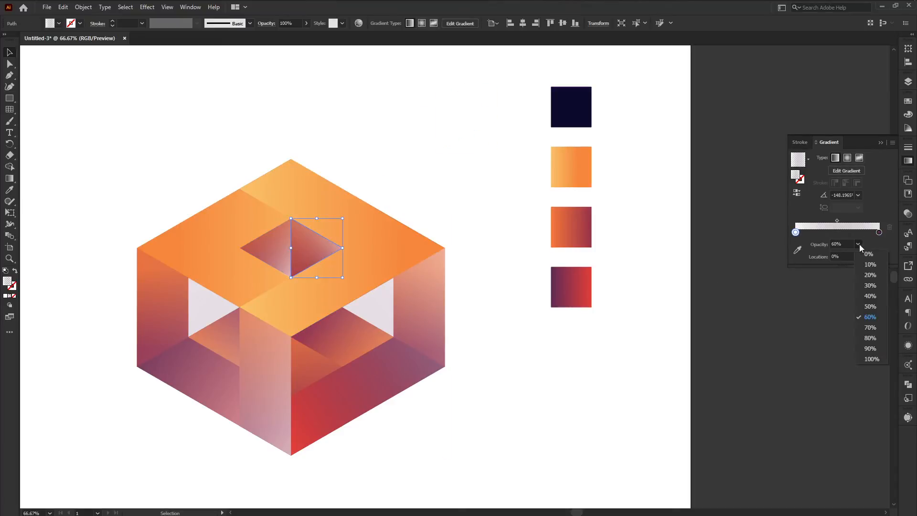
pyautogui.click(876, 287)
pyautogui.click(563, 368)
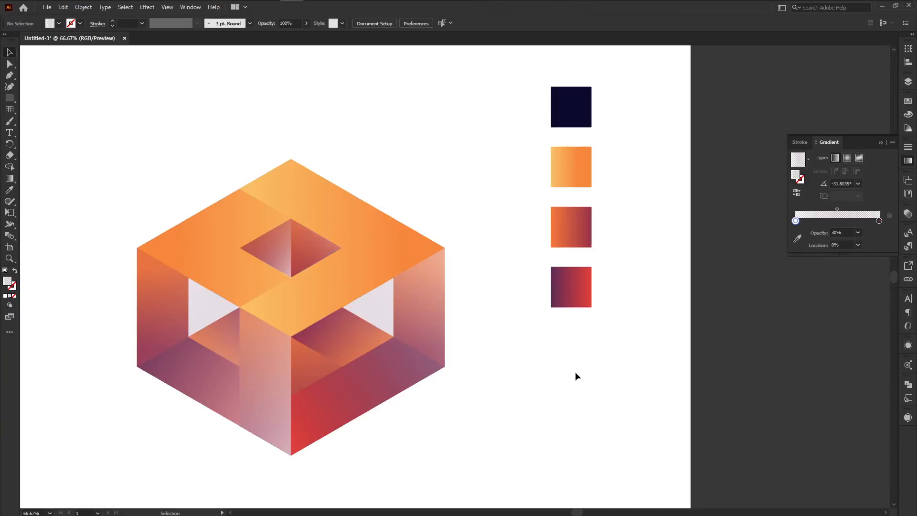
# Redraw the gradient of the opening's left triangle horizontally at 0°, from its outer corner to just past its vertical edge
pyautogui.click(271, 253)
pyautogui.click(6, 180)
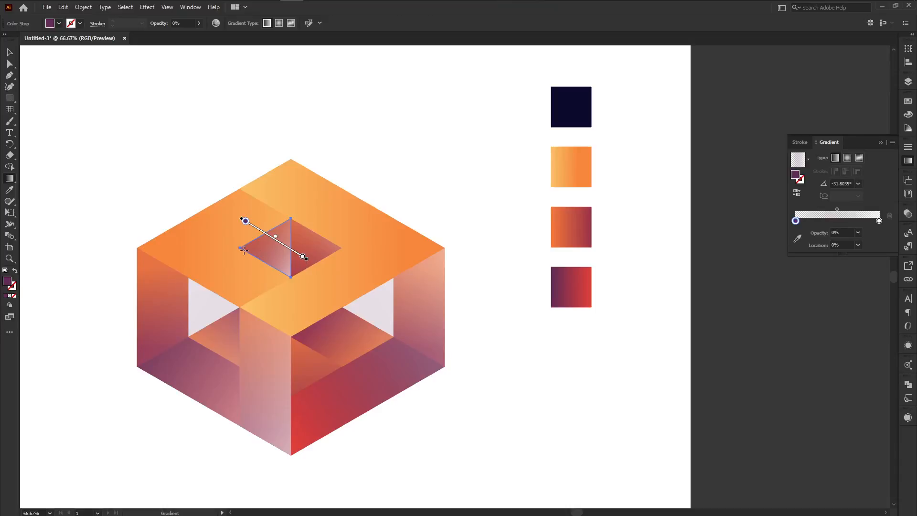
pyautogui.moveTo(239, 248); pyautogui.dragTo(308, 249)
pyautogui.click(10, 51)
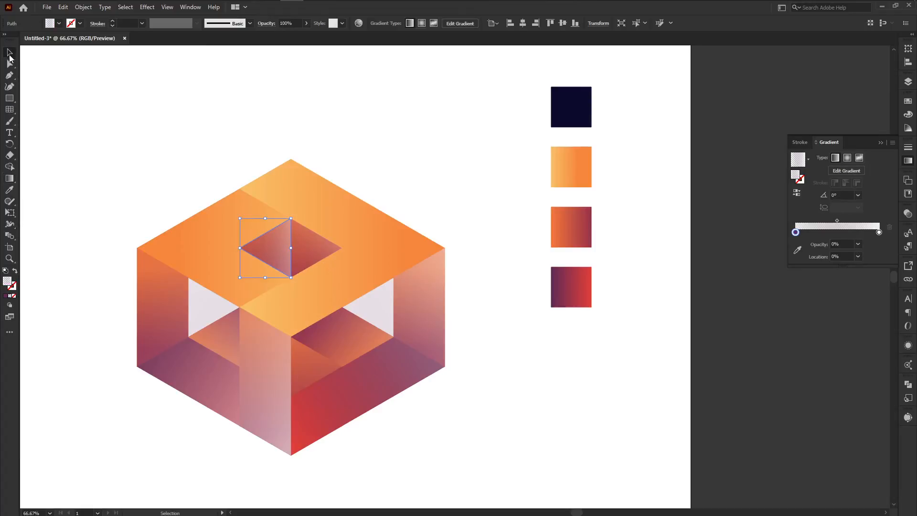
pyautogui.click(73, 93)
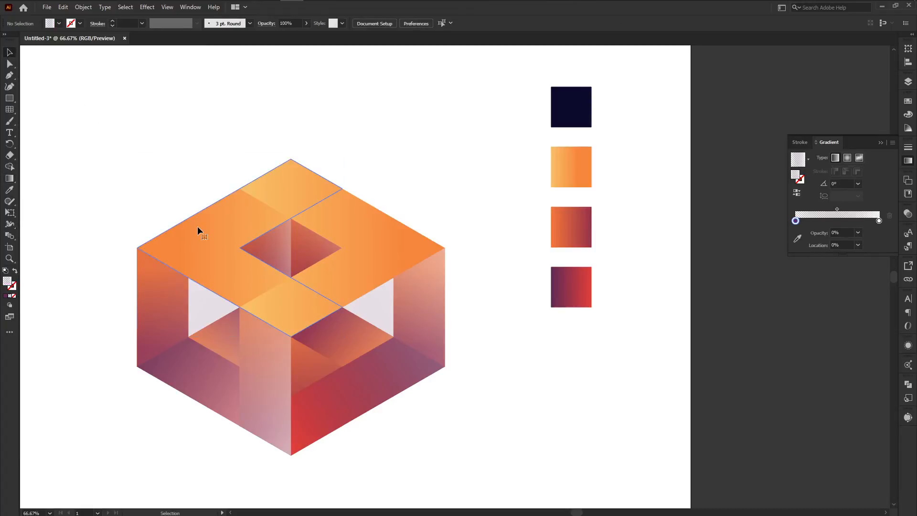
# Bring the left piece of the cube's orange top face to the front
pyautogui.rightClick(198, 213)
pyautogui.moveTo(278, 388)
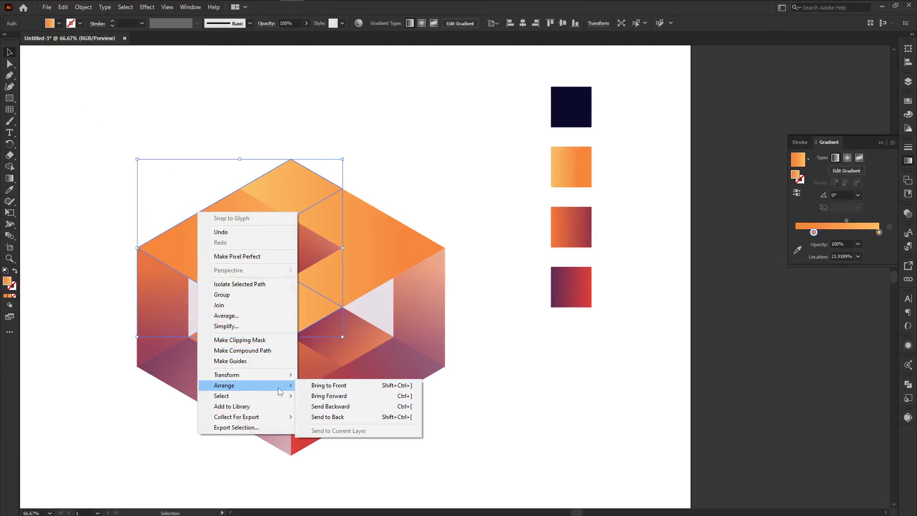
pyautogui.click(328, 384)
pyautogui.click(474, 401)
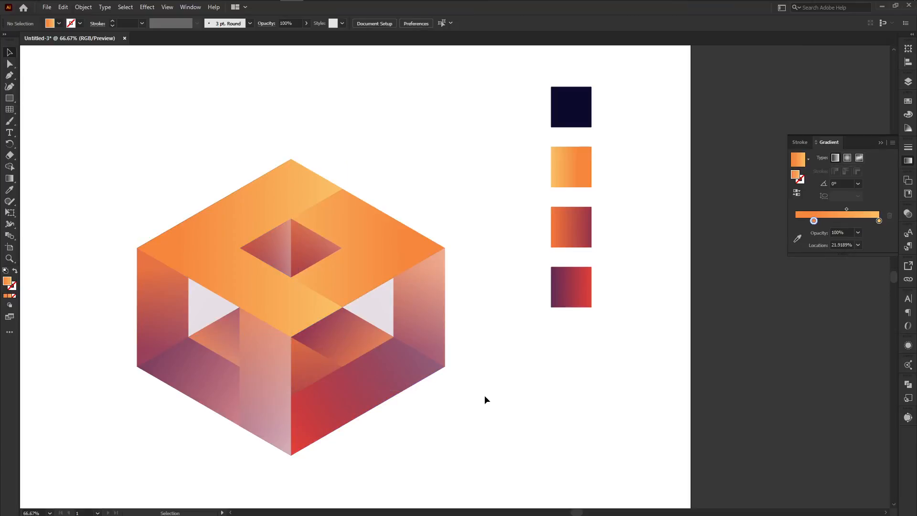
pyautogui.click(331, 355)
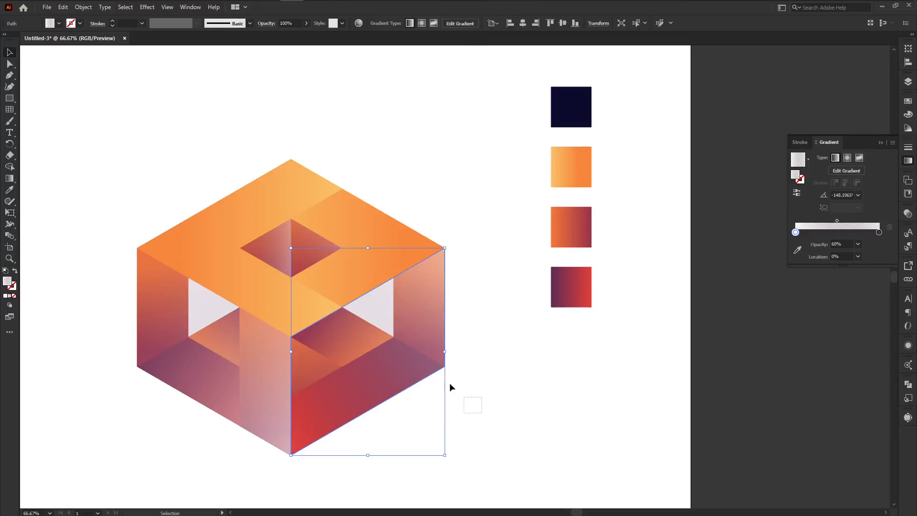
pyautogui.keyDown('shift'); pyautogui.click(407, 346); pyautogui.keyUp('shift')
pyautogui.rightClick(395, 311)
pyautogui.click(528, 387)
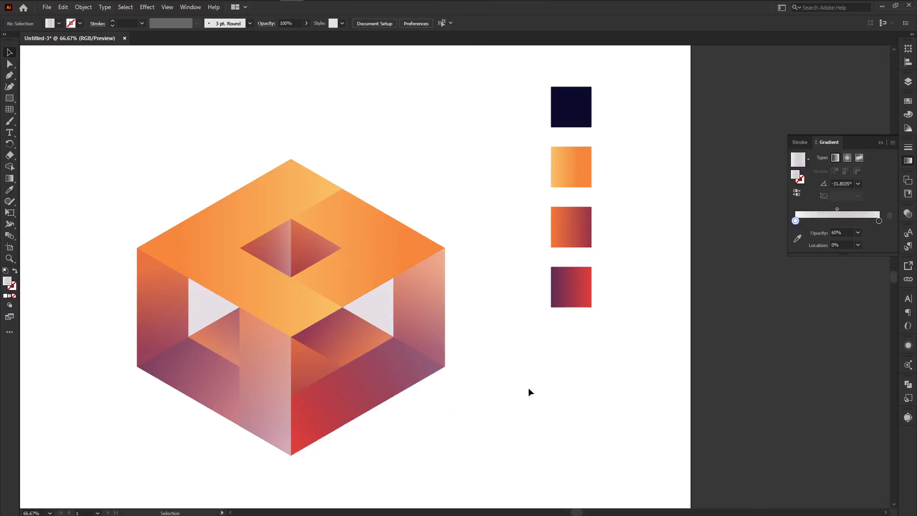
# Send the overlapping lower pieces on the cube's right side, including the translucent overlay, to the back
pyautogui.moveTo(506, 428); pyautogui.dragTo(370, 327)
pyautogui.rightClick(371, 310)
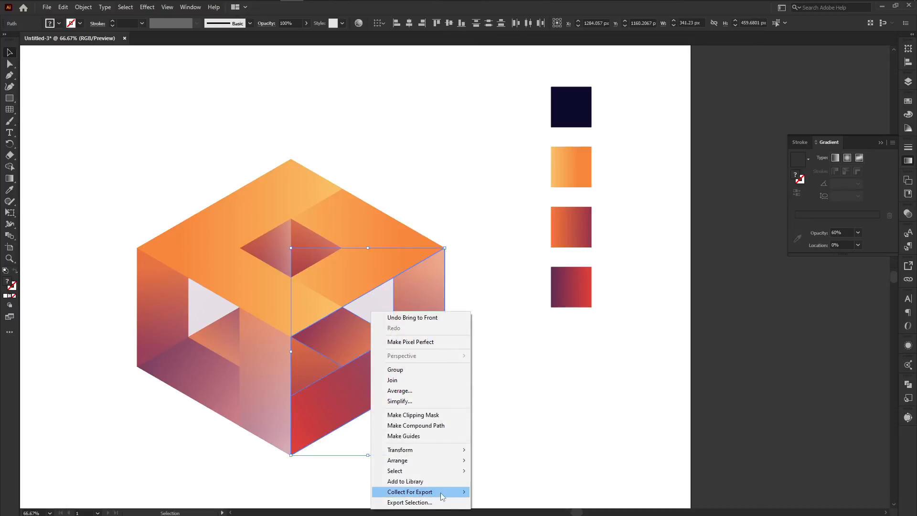
pyautogui.moveTo(415, 463)
pyautogui.click(507, 492)
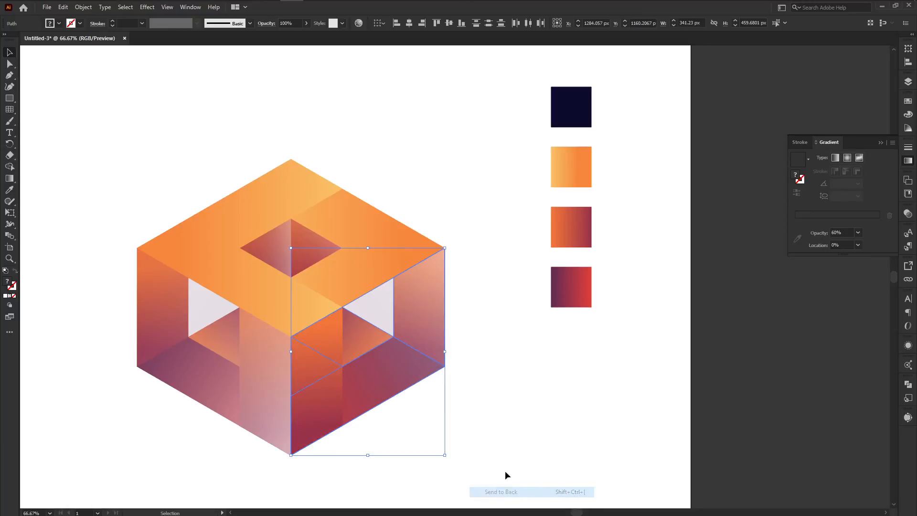
pyautogui.click(493, 422)
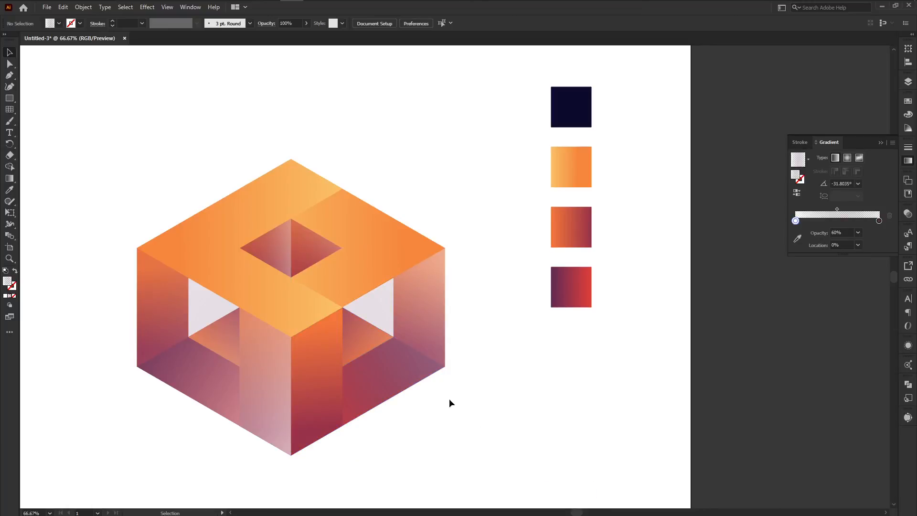
# Bring the translucent overlay on the cube's right side back to the front
pyautogui.click(393, 328)
pyautogui.rightClick(393, 328)
pyautogui.moveTo(444, 272)
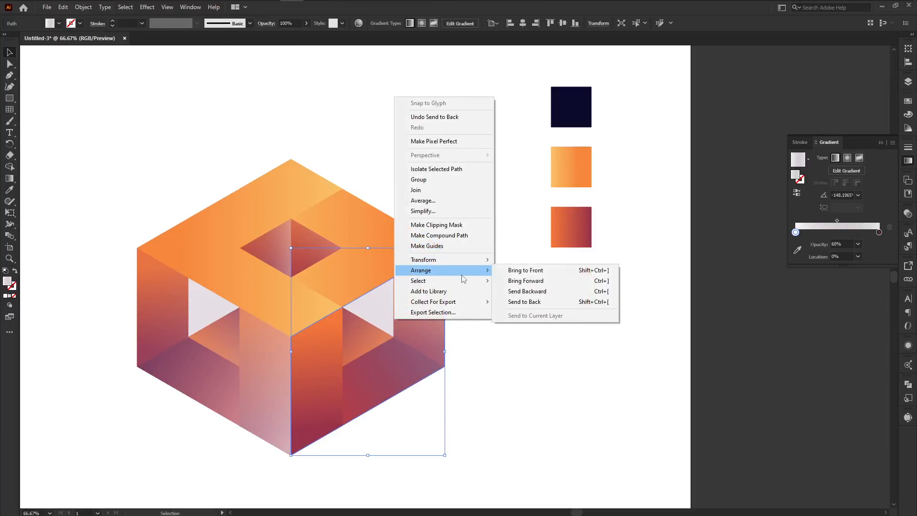
pyautogui.click(538, 273)
pyautogui.click(511, 406)
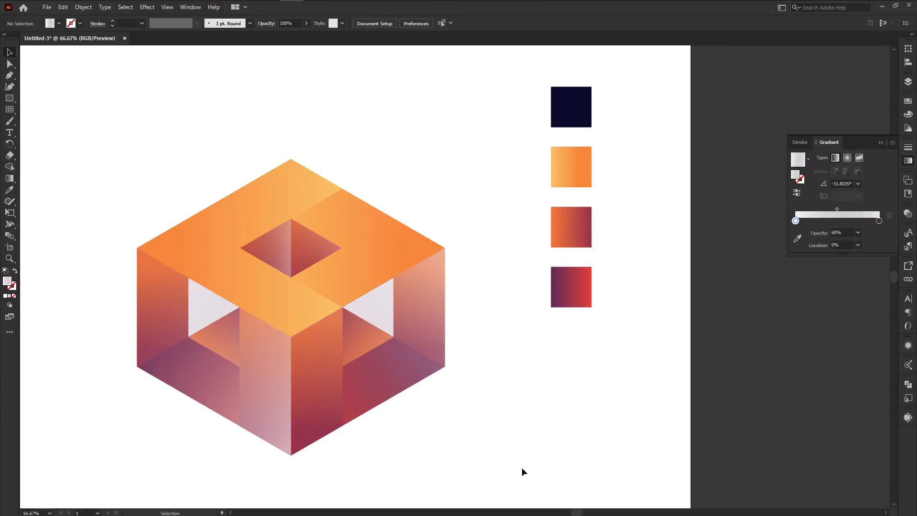
# Group all the cube's pieces and move the cube up and slightly left, closer to the artboard's center
pyautogui.moveTo(522, 468); pyautogui.dragTo(192, 162)
pyautogui.hotkey('ctrl', 'z')
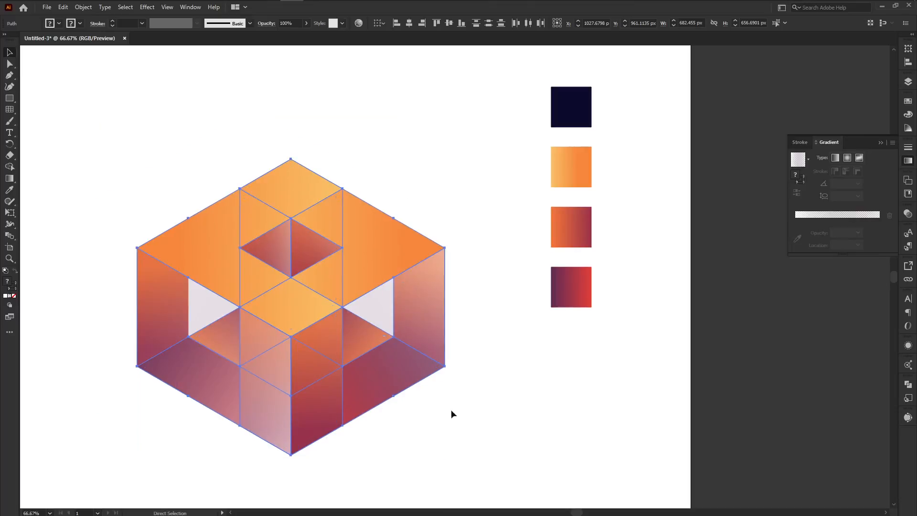
pyautogui.moveTo(497, 455); pyautogui.dragTo(127, 188)
pyautogui.moveTo(269, 292); pyautogui.dragTo(251, 253)
pyautogui.hotkey('ctrl', 'g')
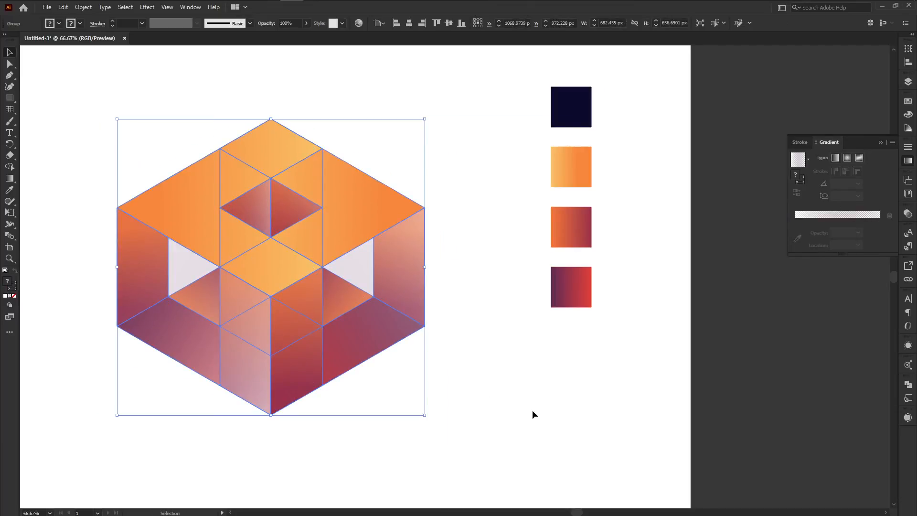
# Enlarge the dark navy square to cover the whole artboard as a background behind the cube and gradient swatches
pyautogui.hotkey('ctrl', '-')
pyautogui.hotkey('ctrl', '-')
pyautogui.hotkey('ctrl', '-')
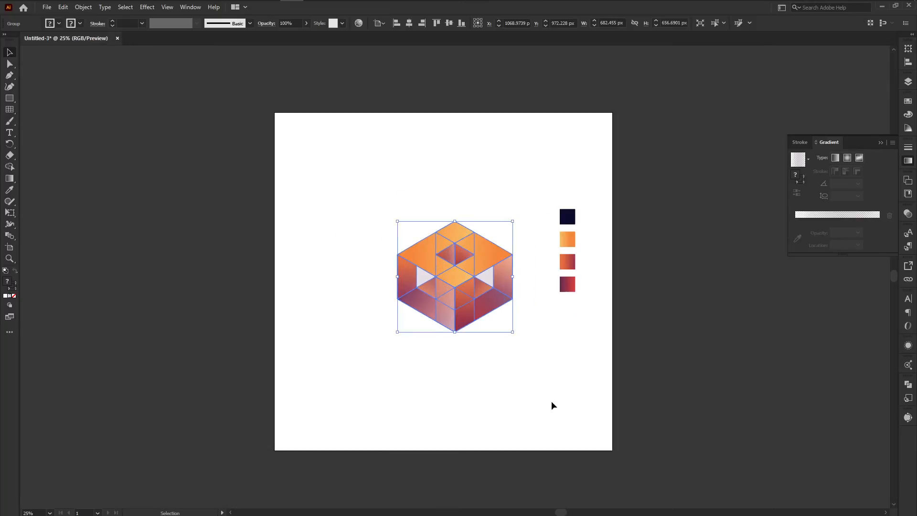
pyautogui.click(552, 405)
pyautogui.moveTo(572, 222); pyautogui.dragTo(614, 451)
pyautogui.click(681, 430)
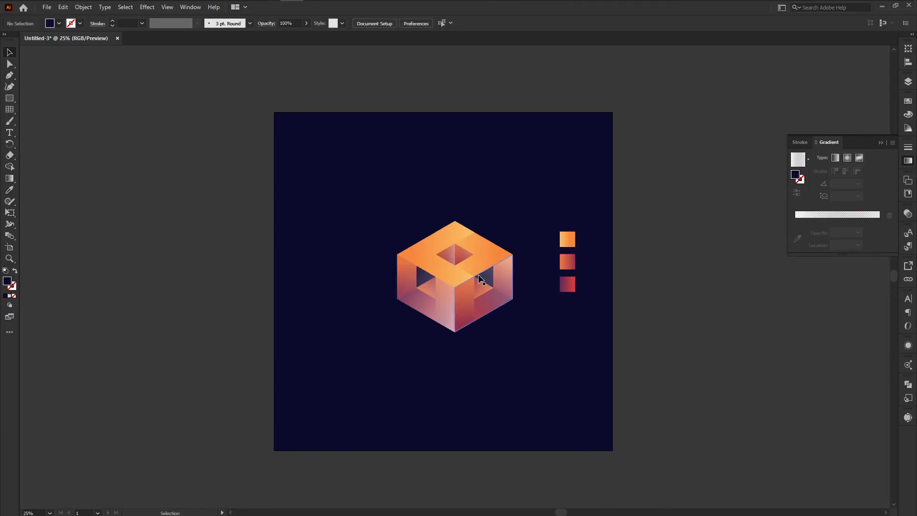
# Scale the grouped cube up proportionally from its center by about one third
pyautogui.click(492, 295)
pyautogui.moveTo(513, 276); pyautogui.dragTo(532, 276)
pyautogui.click(654, 312)
# Rotate the three gradient swatches 90° into a horizontal row centered beneath the cube and shrink them to about two thirds of their size
pyautogui.click(567, 284)
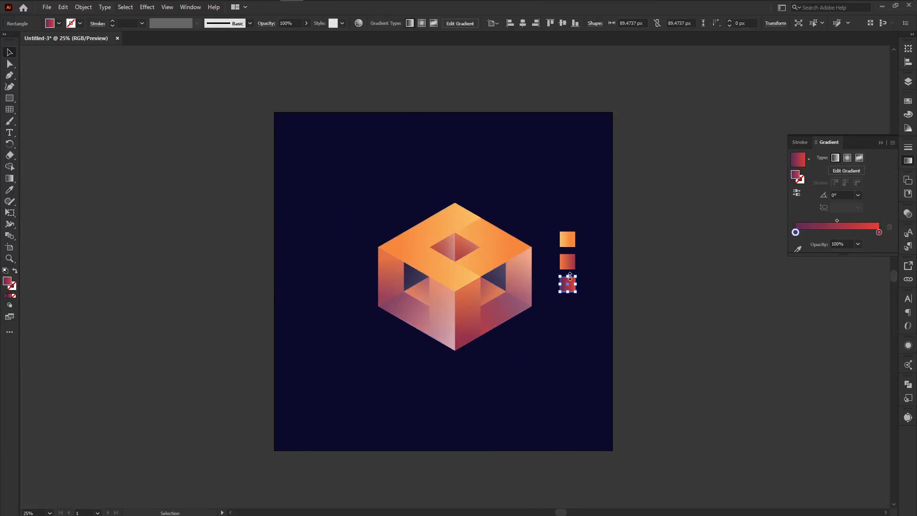
pyautogui.keyDown('shift'); pyautogui.click(568, 262); pyautogui.keyUp('shift')
pyautogui.keyDown('shift'); pyautogui.click(567, 239); pyautogui.keyUp('shift')
pyautogui.moveTo(569, 244); pyautogui.dragTo(399, 362)
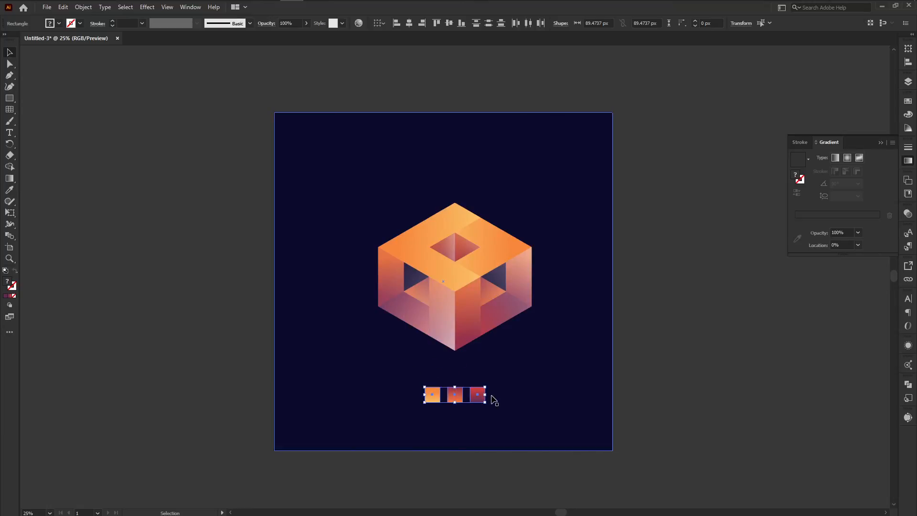
pyautogui.moveTo(488, 394); pyautogui.dragTo(476, 397)
pyautogui.click(658, 392)
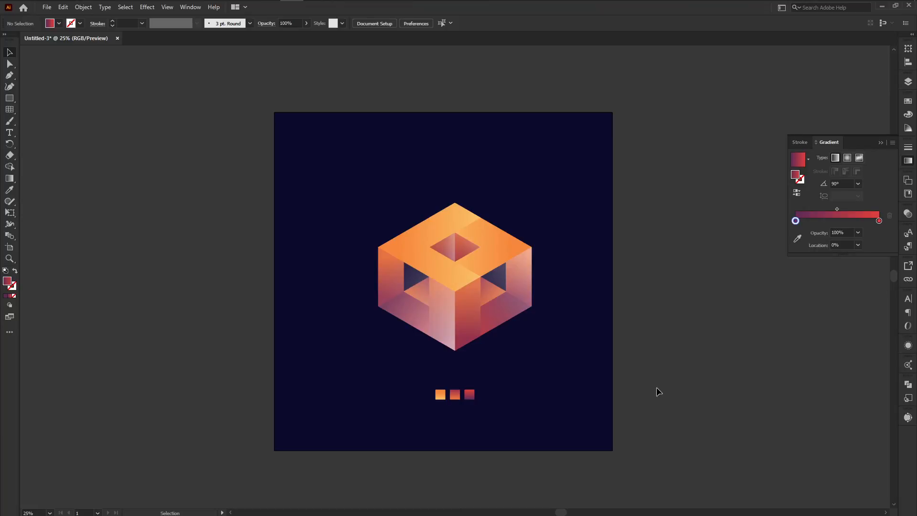
pyautogui.click(880, 142)
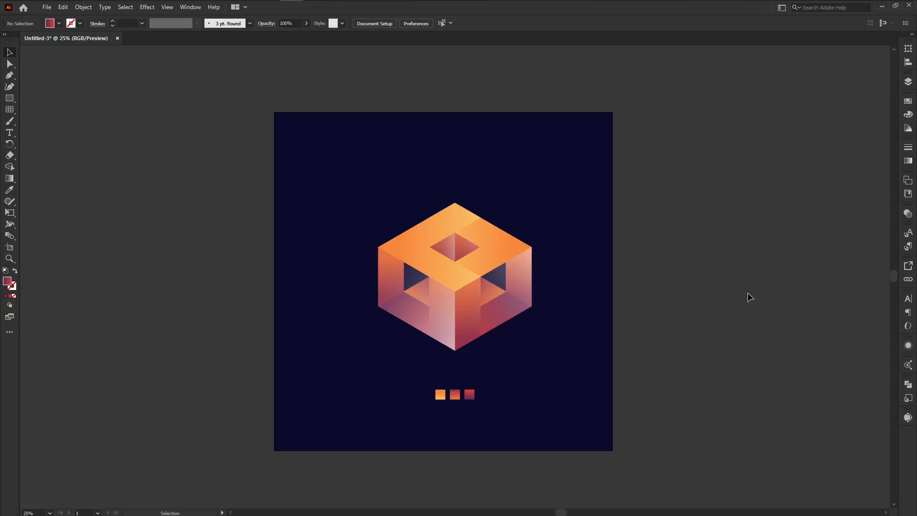